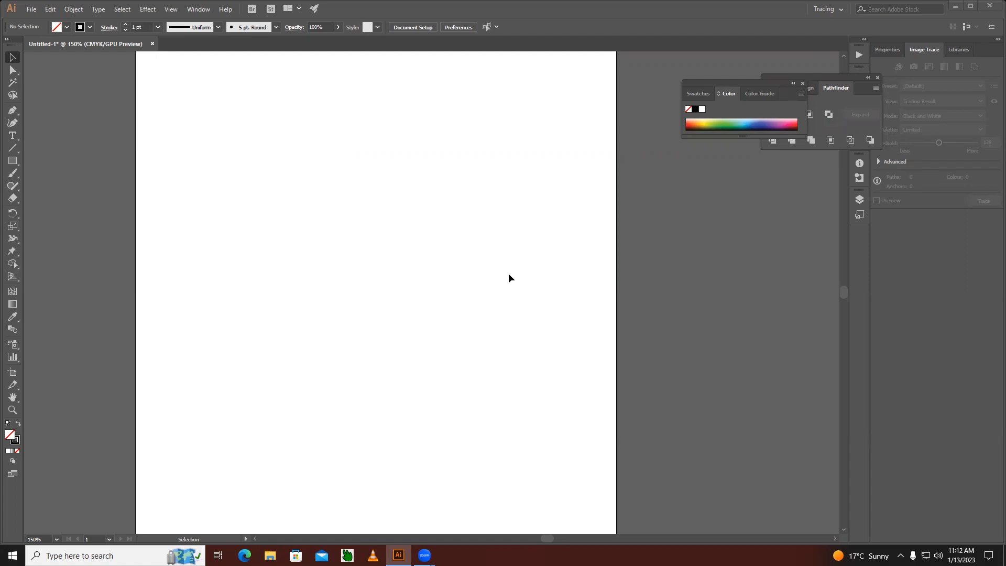
Draw a rectangle about 66 mm wide and 69 mm high in the upper-left part of the artboard.
{"action": "key", "text": "space"}
{"action": "left_click", "coordinate": [369, 244], "text": "ctrl+alt"}
{"action": "key", "text": "space"}
{"action": "left_click_drag", "start_coordinate": [438, 324], "coordinate": [374, 278]}
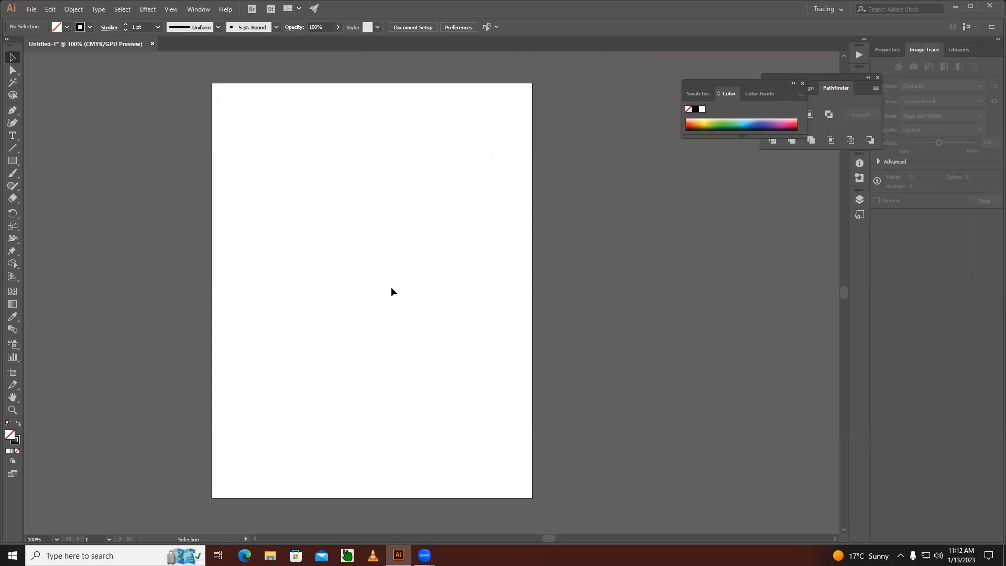
{"action": "left_click", "coordinate": [13, 161]}
{"action": "left_click_drag", "start_coordinate": [231, 165], "coordinate": [329, 267]}
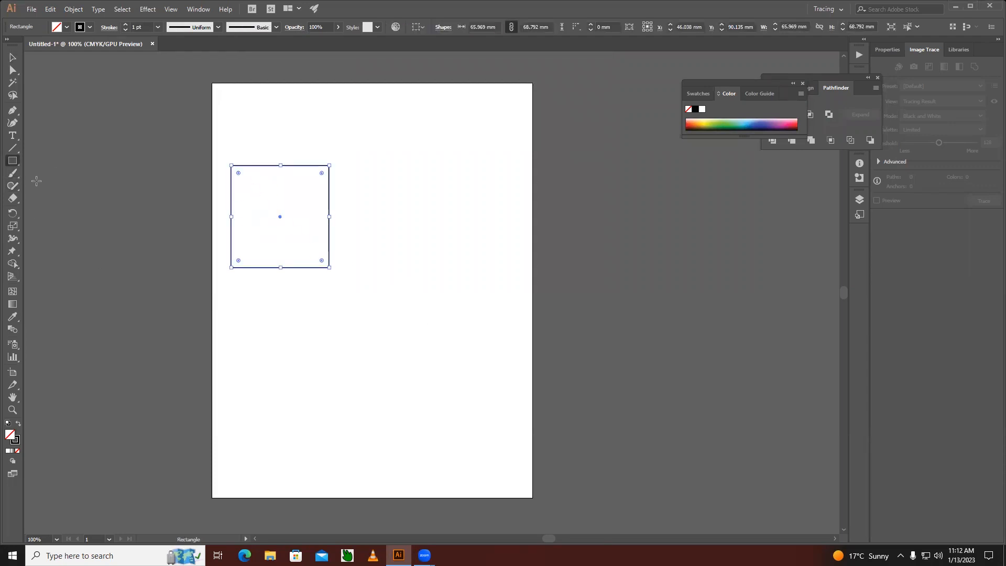
Duplicate the rectangle horizontally to the right, keeping the copy level with the original.
{"action": "left_click", "coordinate": [16, 60]}
{"action": "left_click", "coordinate": [337, 226]}
{"action": "left_click", "coordinate": [331, 216]}
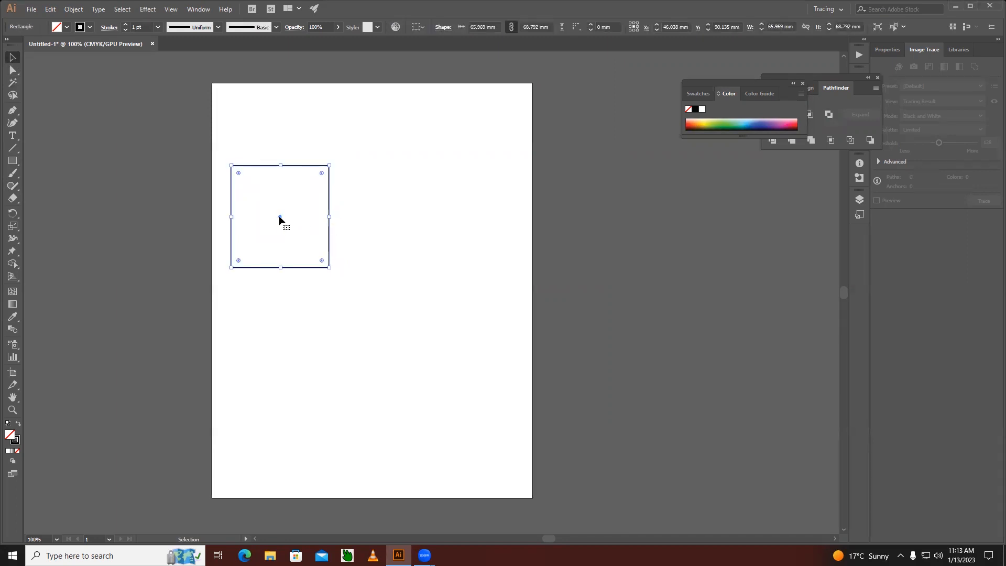
{"action": "left_click_drag", "start_coordinate": [278, 216], "coordinate": [441, 216]}
{"action": "left_click", "coordinate": [463, 377]}
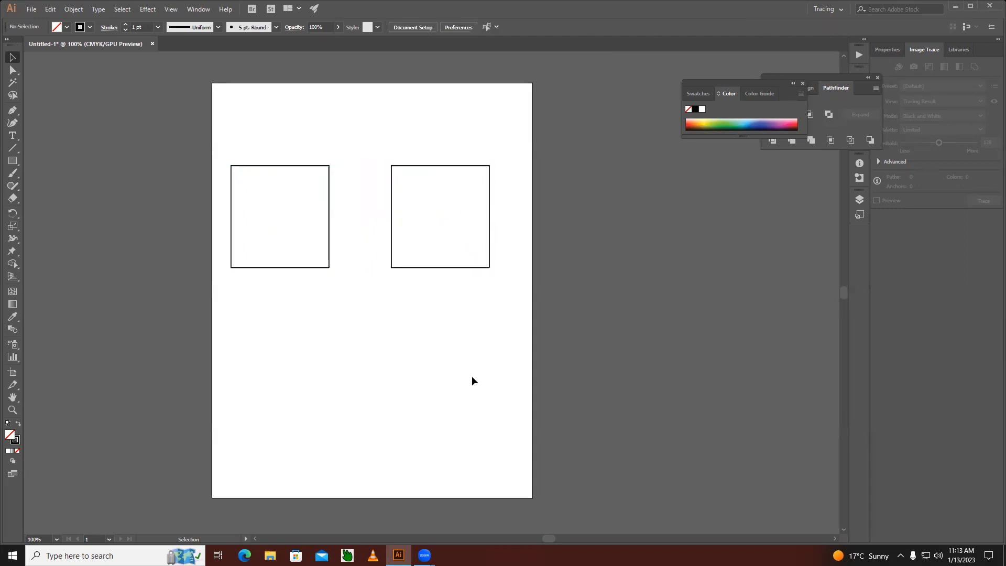
{"action": "left_click", "coordinate": [329, 176]}
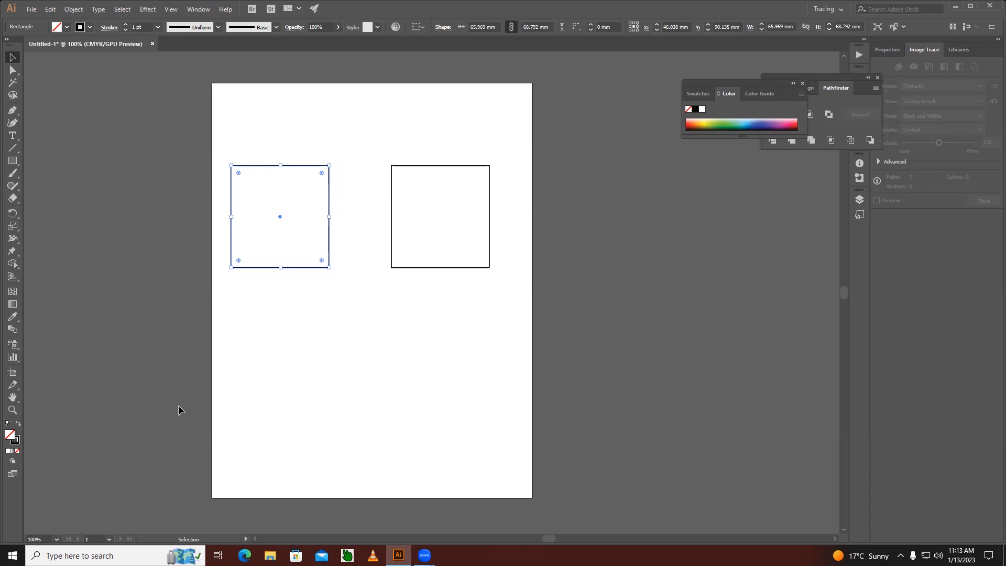
{"action": "left_click", "coordinate": [352, 371]}
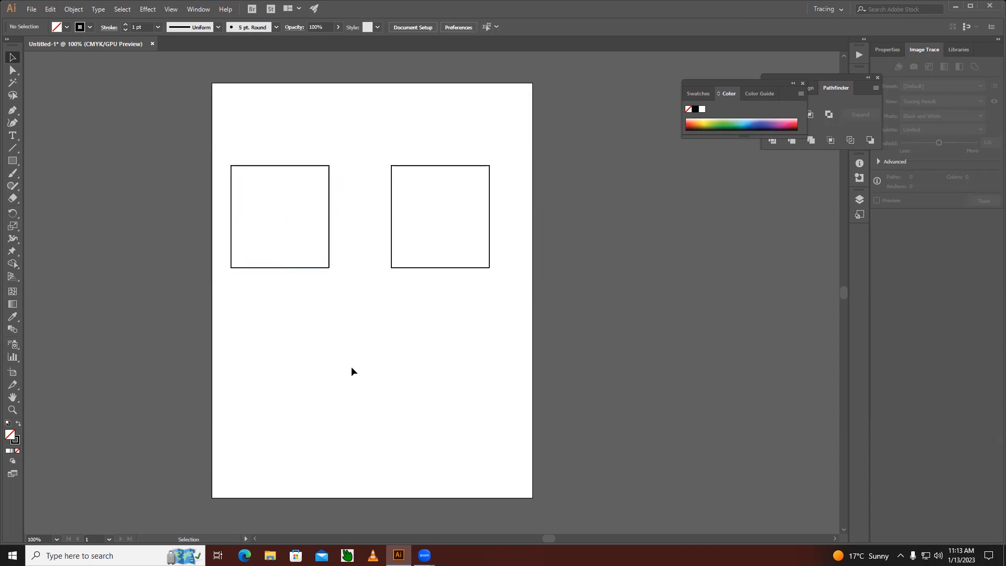
{"action": "left_click", "coordinate": [326, 266]}
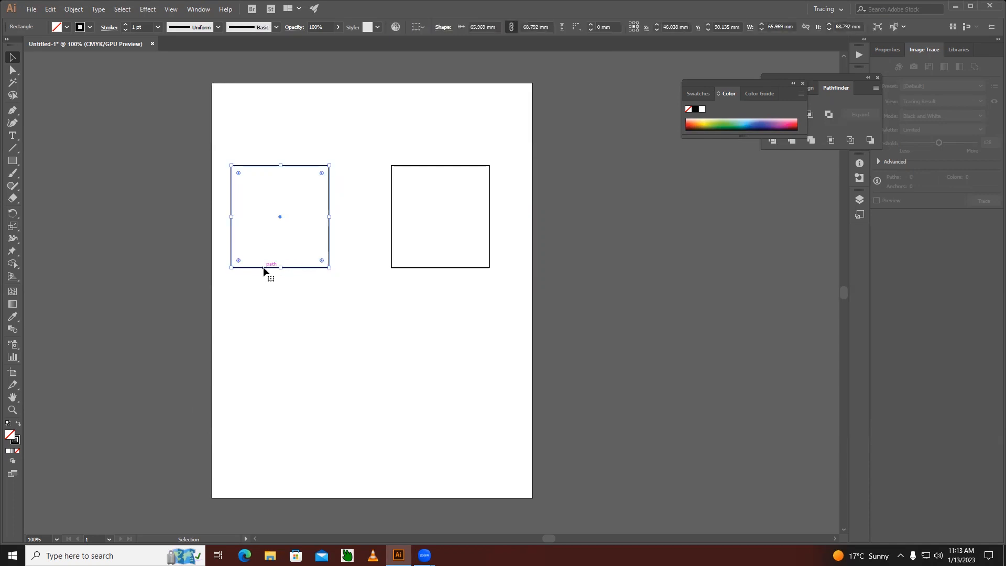
{"action": "left_click", "coordinate": [328, 339]}
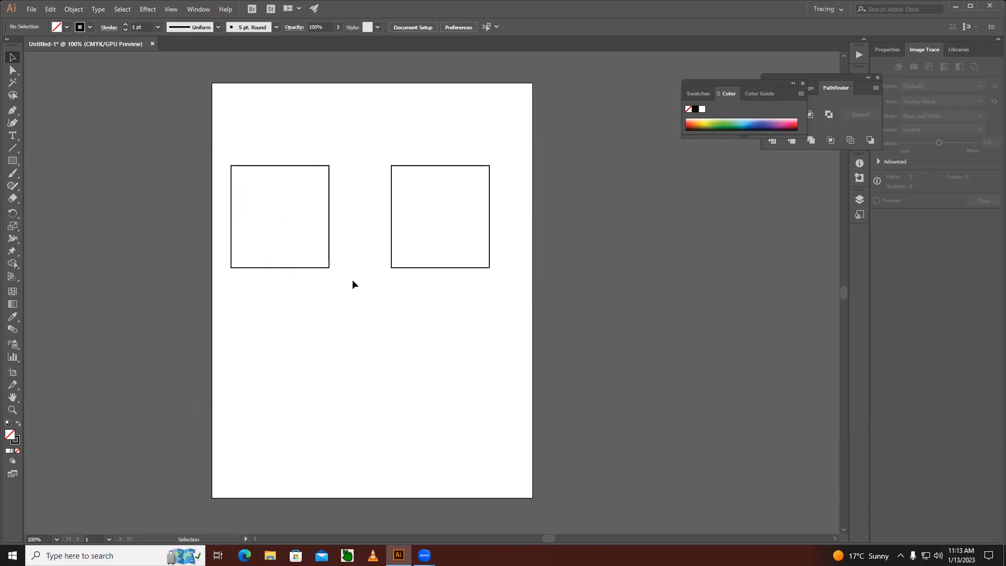
Examine the two rectangles' paths in outline view and return to the normal preview.
{"action": "key", "text": "a"}
{"action": "key", "text": "ctrl+y"}
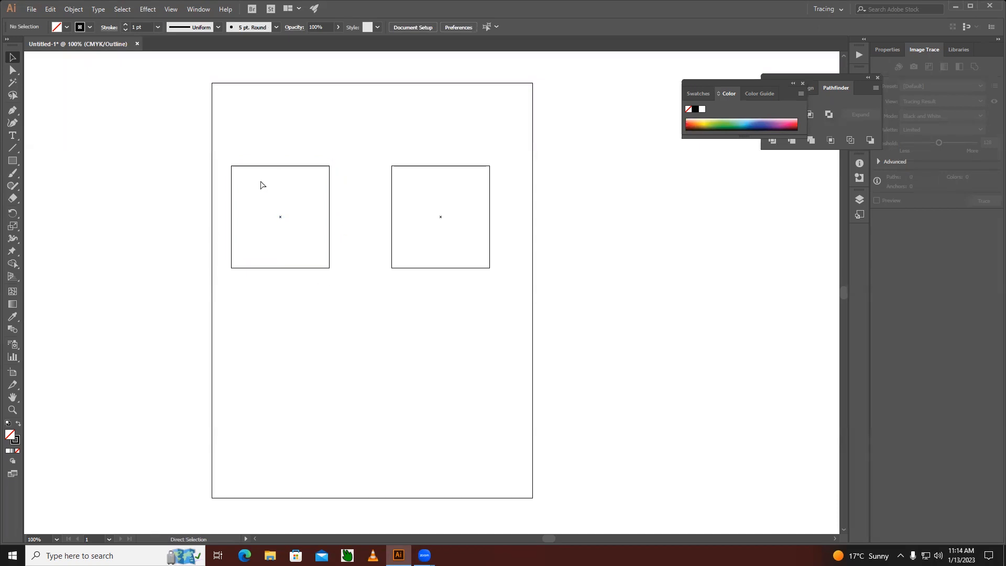
{"action": "key", "text": "ctrl+y"}
{"action": "key", "text": "v"}
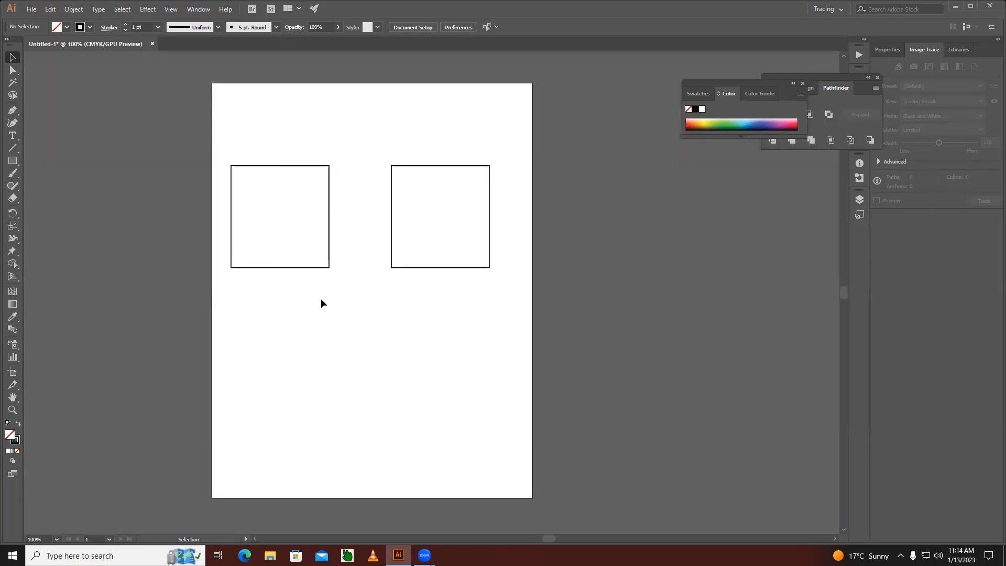
Set the left rectangle's stroke weight to 20 pt and deselect it.
{"action": "left_click", "coordinate": [314, 267]}
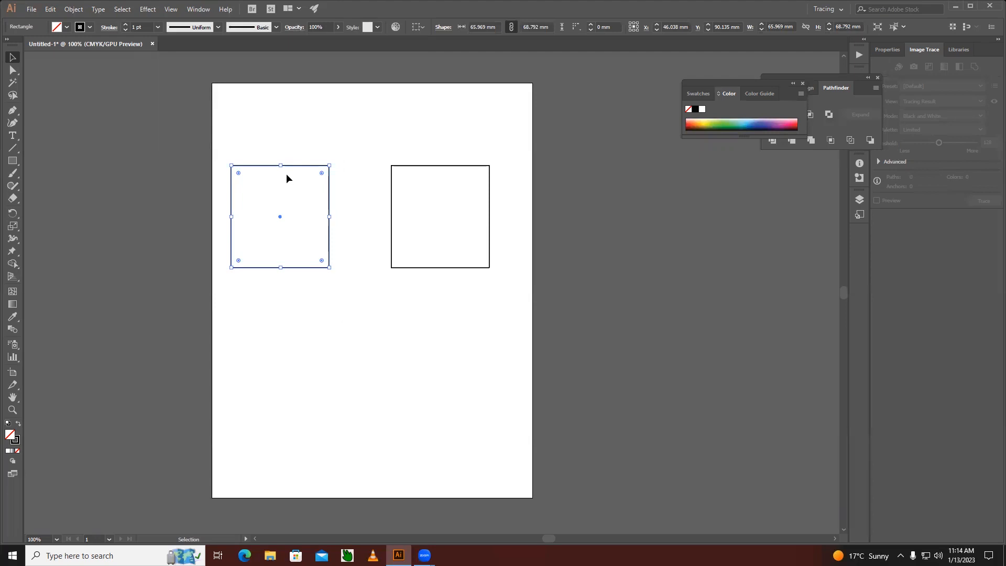
{"action": "left_click", "coordinate": [157, 27]}
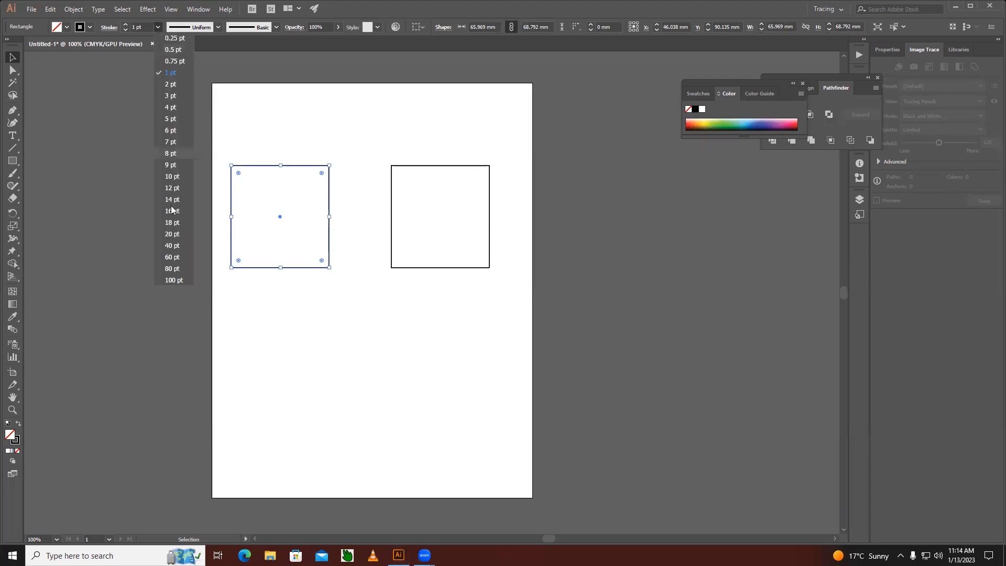
{"action": "left_click", "coordinate": [173, 234]}
{"action": "left_click", "coordinate": [342, 327]}
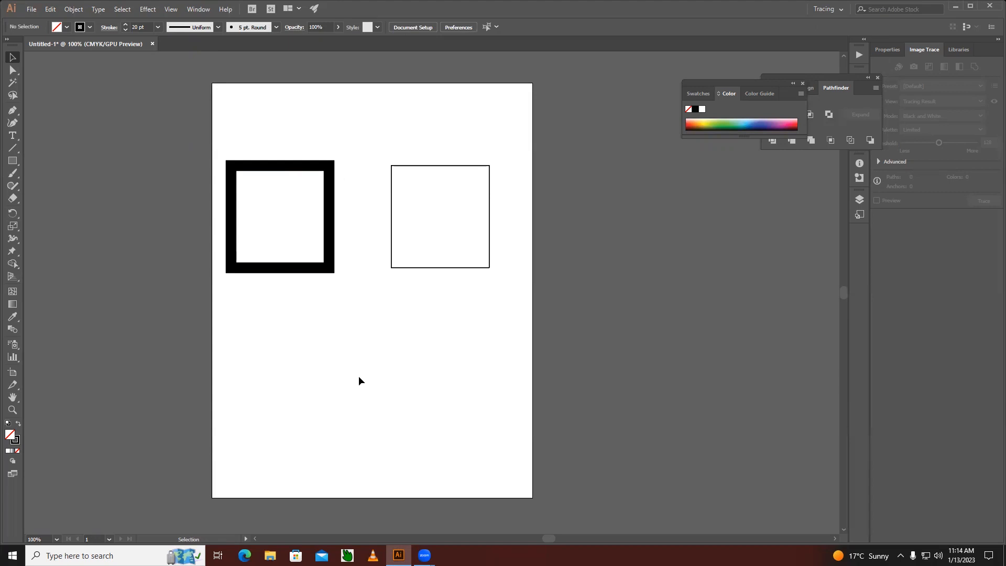
Compare the thick-stroked rectangle in outline view and normal preview, ending in the preview.
{"action": "key", "text": "a"}
{"action": "key", "text": "ctrl+y"}
{"action": "key", "text": "ctrl+y"}
{"action": "key", "text": "v"}
{"action": "key", "text": "a"}
{"action": "key", "text": "ctrl+y"}
{"action": "key", "text": "ctrl+y"}
Convert the left rectangle's 20 pt stroke into a filled shape with Outline Stroke.
{"action": "left_click", "coordinate": [319, 272]}
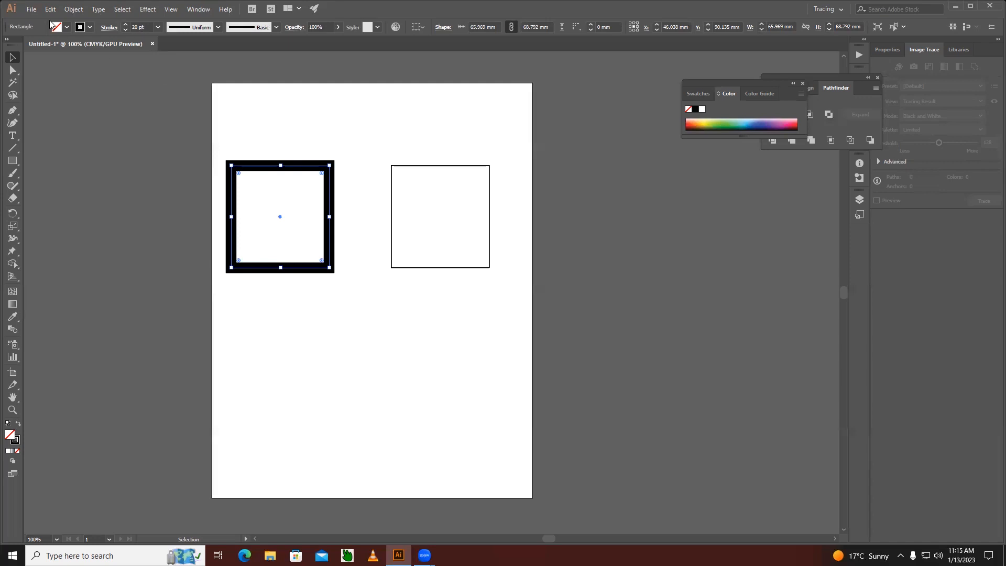
{"action": "left_click", "coordinate": [74, 10]}
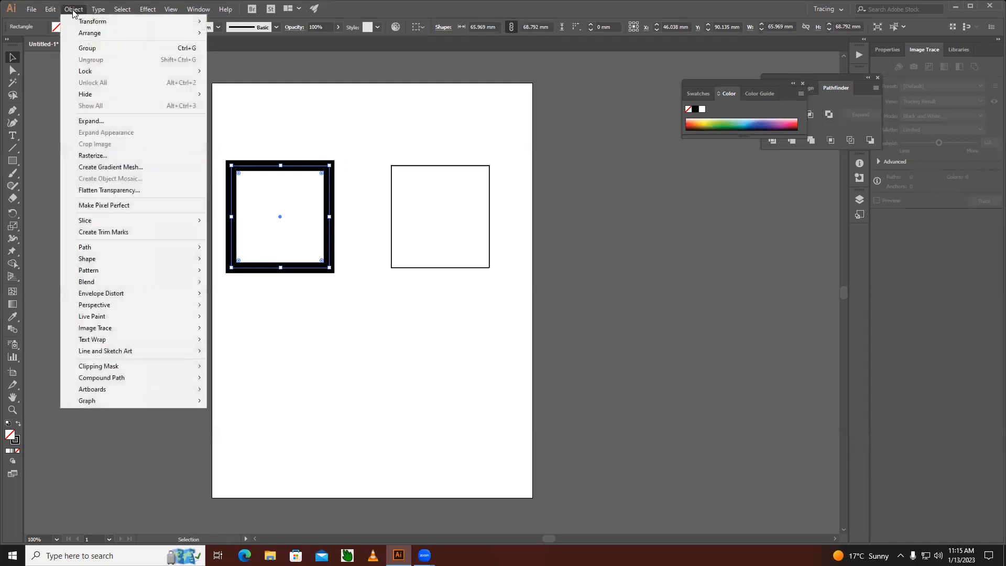
{"action": "mouse_move", "coordinate": [99, 248]}
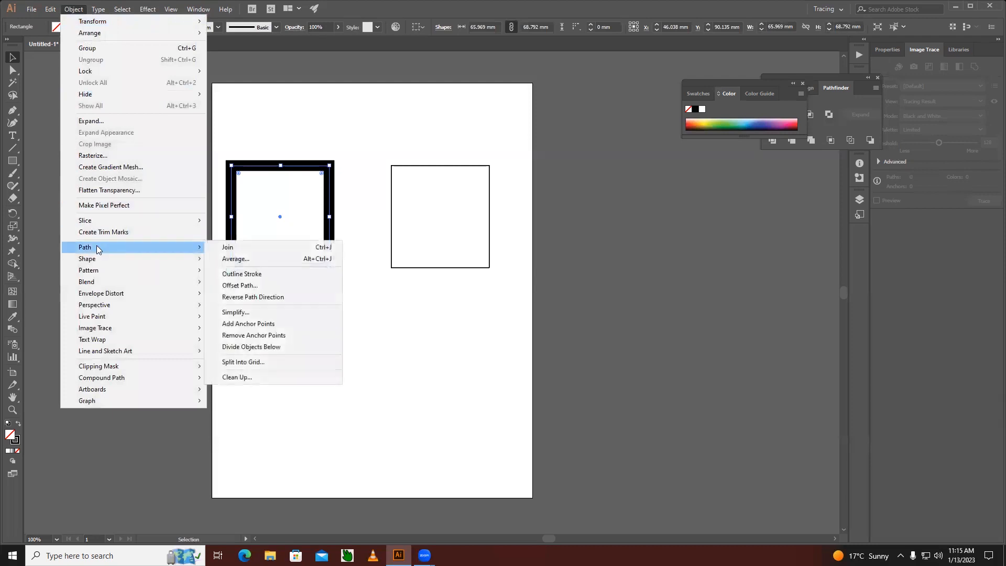
{"action": "left_click", "coordinate": [241, 275]}
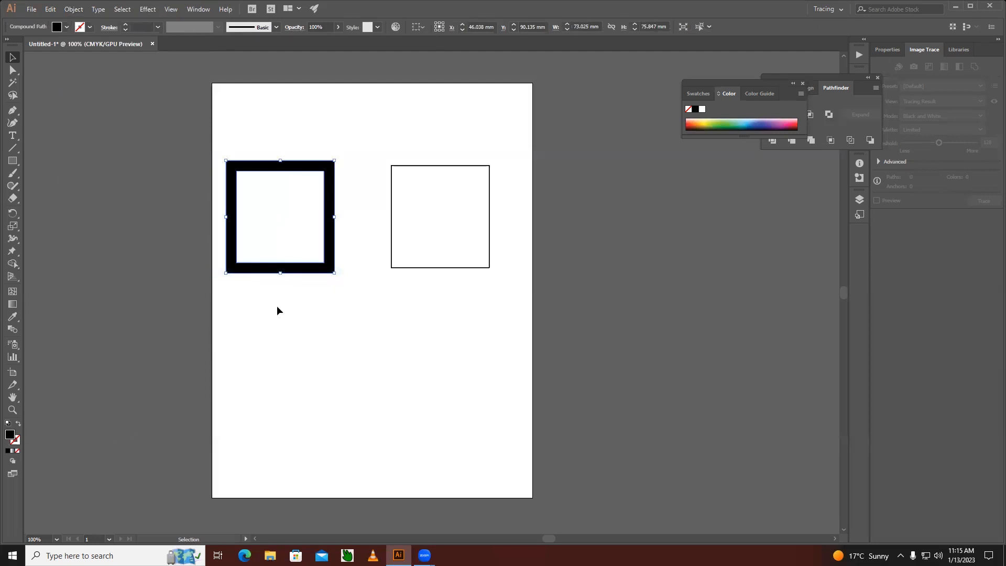
Examine the left rectangle's inner and outer paths in outline view and return to the normal preview.
{"action": "key", "text": "a"}
{"action": "key", "text": "ctrl+y"}
{"action": "key", "text": "v"}
{"action": "left_click", "coordinate": [292, 361]}
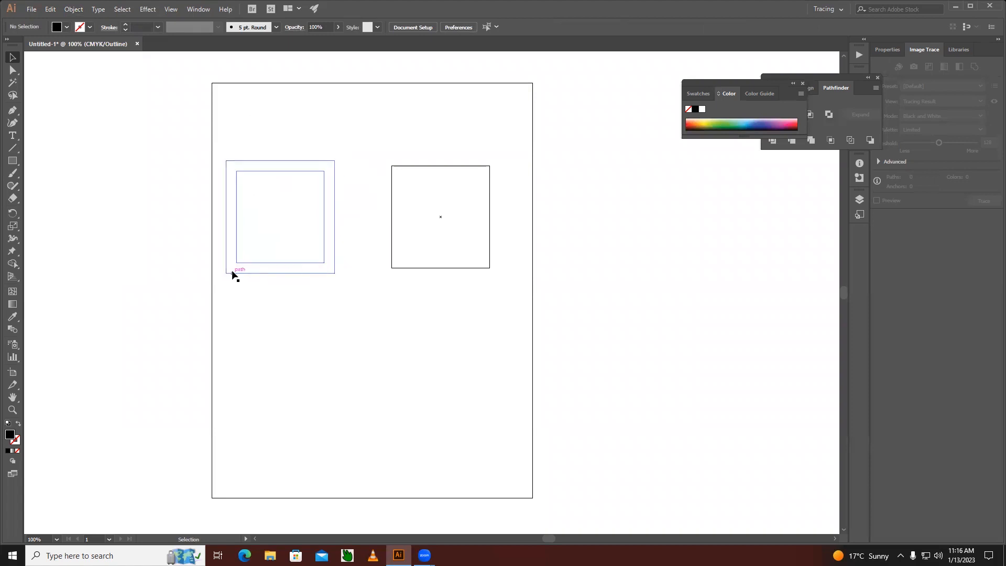
{"action": "key", "text": "a"}
{"action": "key", "text": "ctrl+y"}
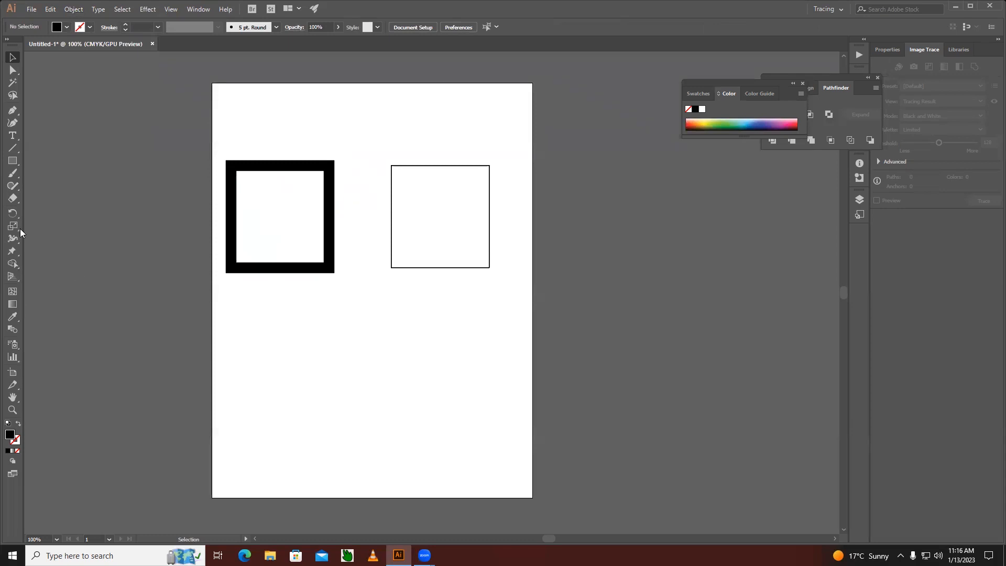
Draw an open wavy path with the Pen tool across the lower artboard, about 211 mm wide and 62 mm high.
{"action": "left_click", "coordinate": [13, 148]}
{"action": "left_click", "coordinate": [13, 110]}
{"action": "left_click", "coordinate": [219, 410]}
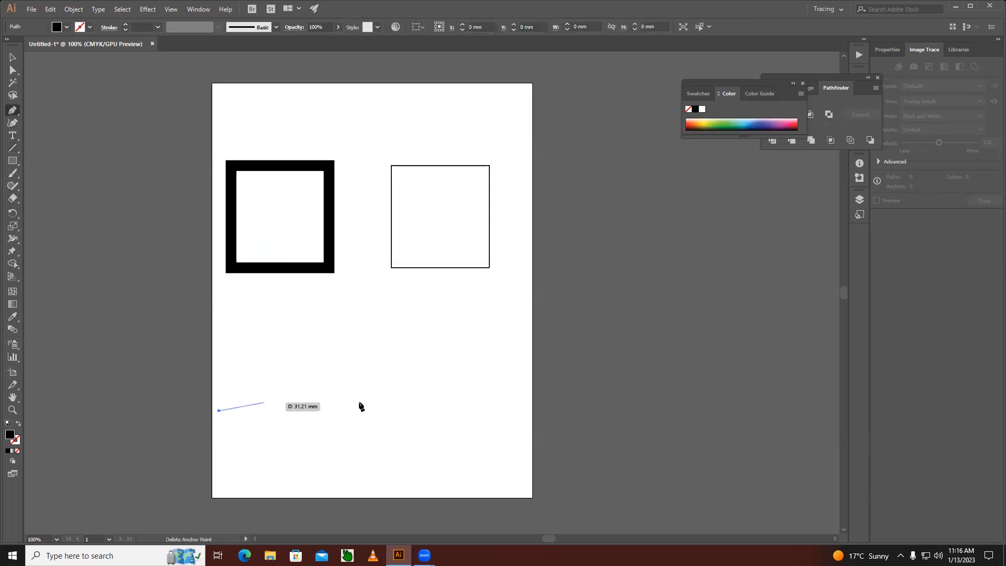
{"action": "left_click_drag", "start_coordinate": [368, 401], "coordinate": [413, 433]}
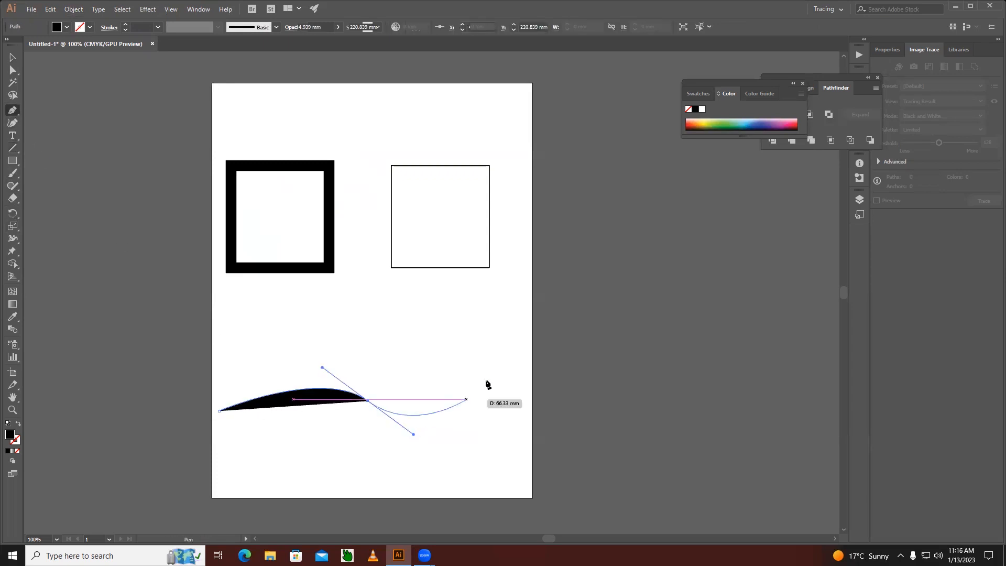
{"action": "left_click", "coordinate": [531, 319]}
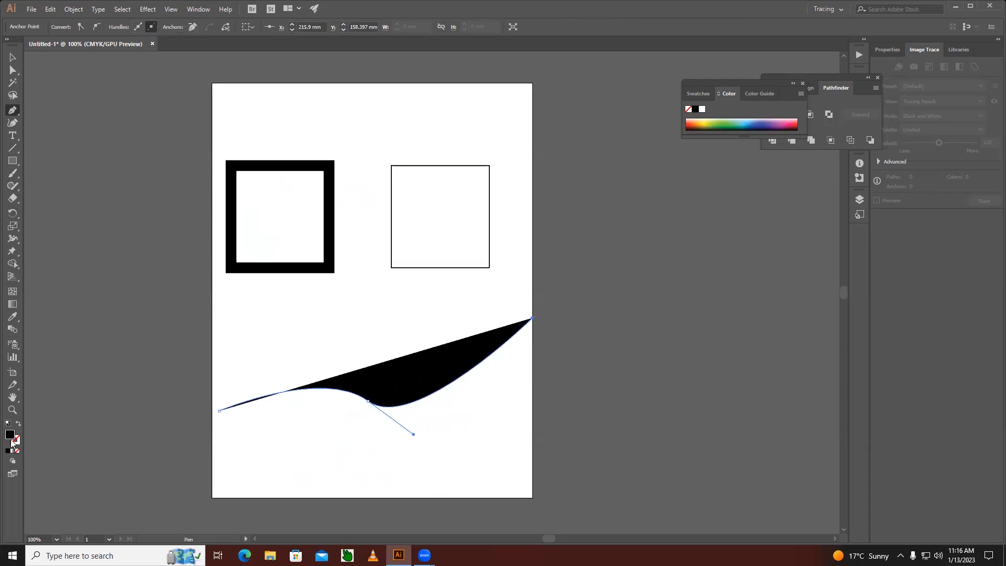
Give the wavy path the default black stroke, remove its fill, and deselect it.
{"action": "left_click", "coordinate": [7, 423]}
{"action": "left_click", "coordinate": [17, 451]}
{"action": "left_click", "coordinate": [13, 57]}
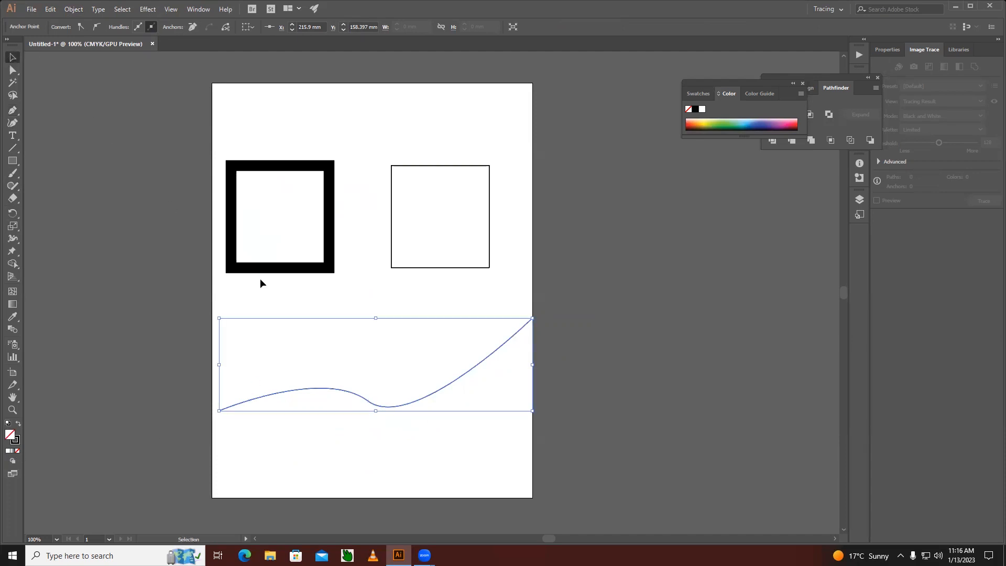
{"action": "left_click", "coordinate": [361, 359]}
Set the wavy path's stroke weight to 30 pt.
{"action": "left_click", "coordinate": [411, 408]}
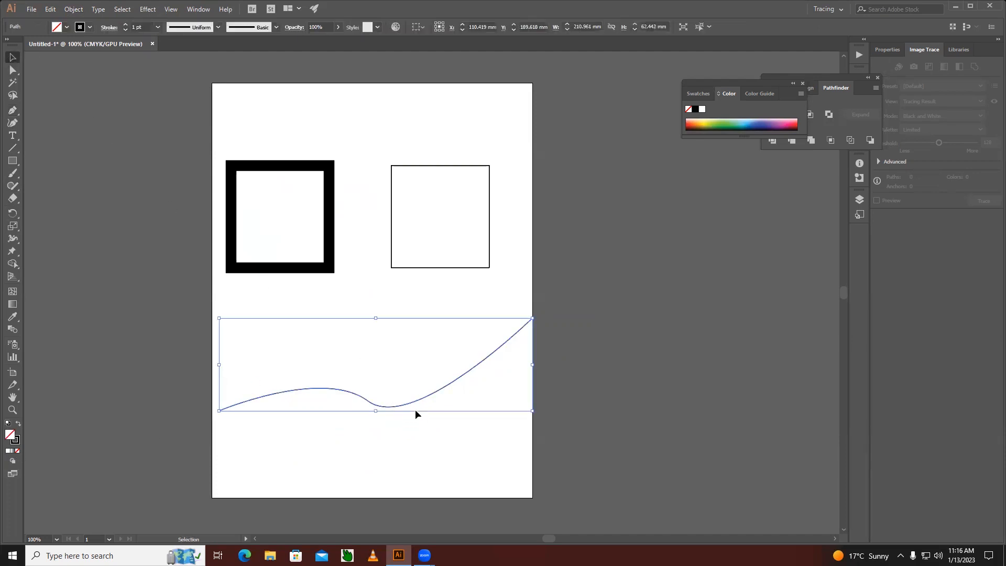
{"action": "left_click", "coordinate": [126, 27]}
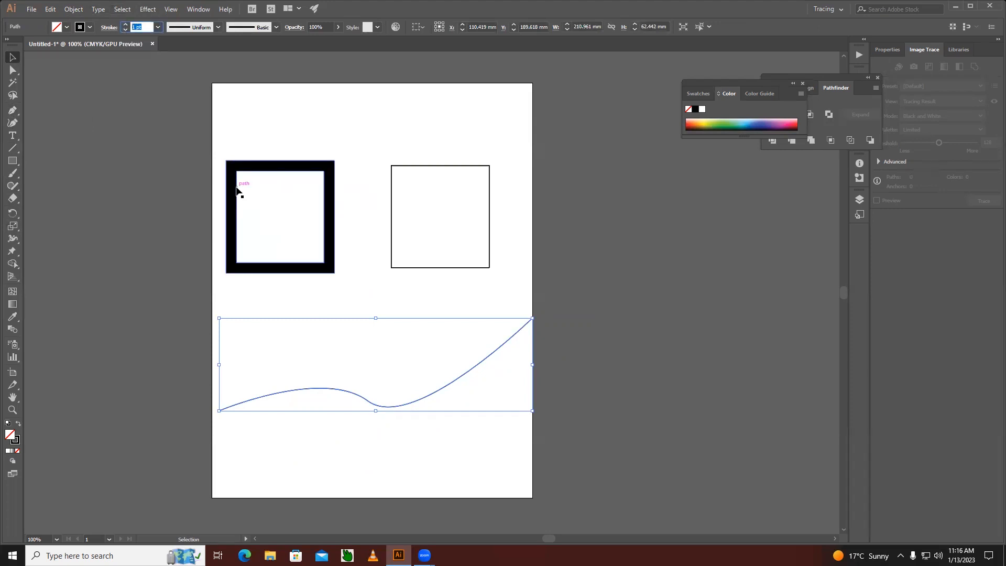
{"action": "type", "text": "30"}
{"action": "key", "text": "Return"}
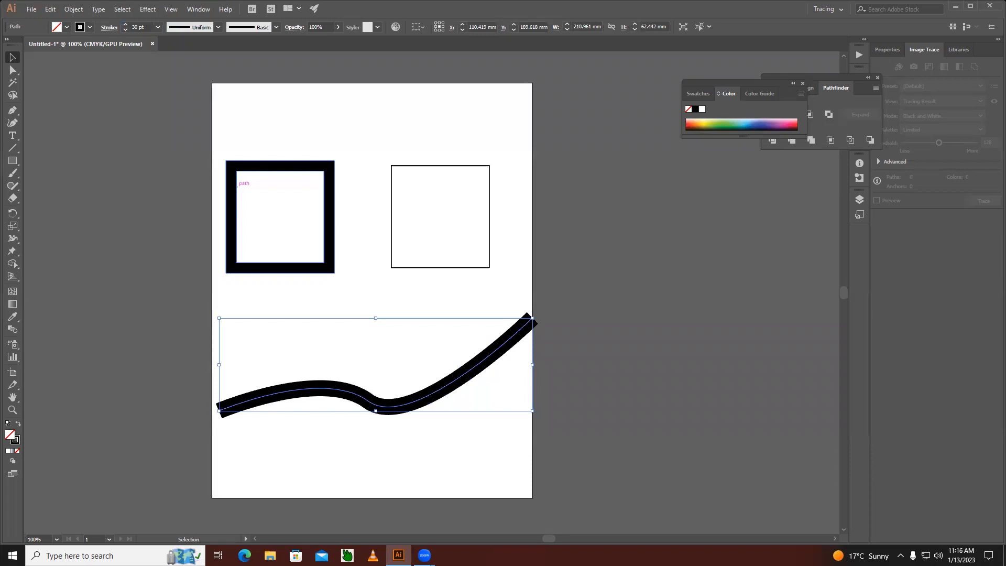
Stretch the wavy path to about 216 mm wide so it spans the artboard, and deselect it.
{"action": "left_click_drag", "start_coordinate": [222, 412], "coordinate": [212, 412]}
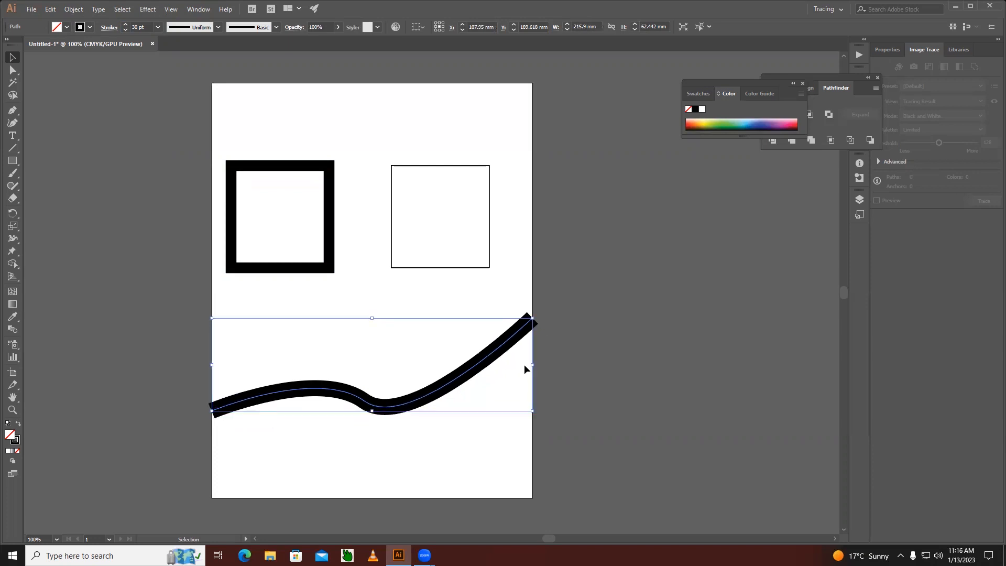
{"action": "left_click_drag", "start_coordinate": [532, 364], "coordinate": [534, 365]}
{"action": "left_click", "coordinate": [466, 439]}
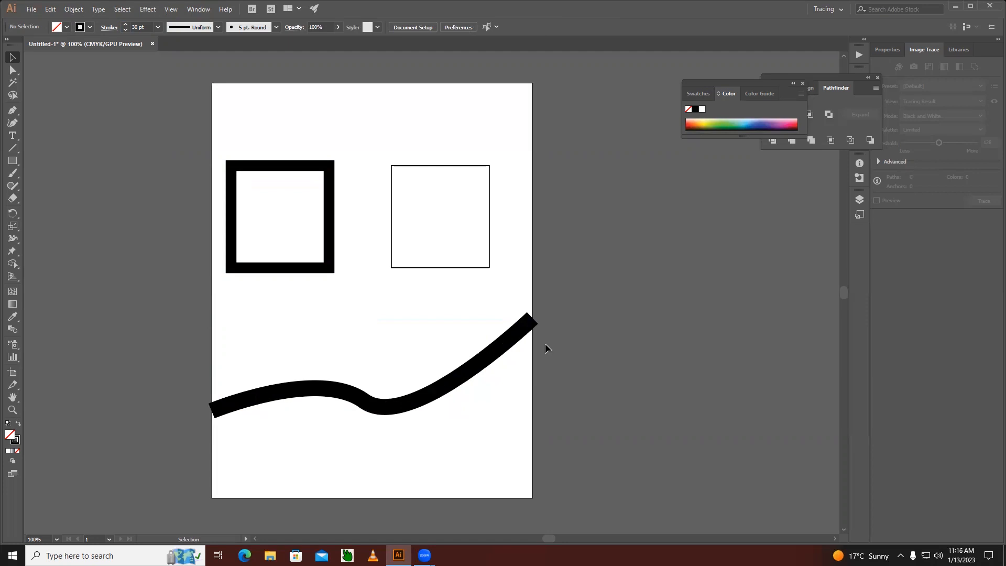
Convert the wavy path's stroke into a filled shape with Outline Stroke and check it in outline view.
{"action": "left_click", "coordinate": [499, 353]}
{"action": "left_click", "coordinate": [73, 10]}
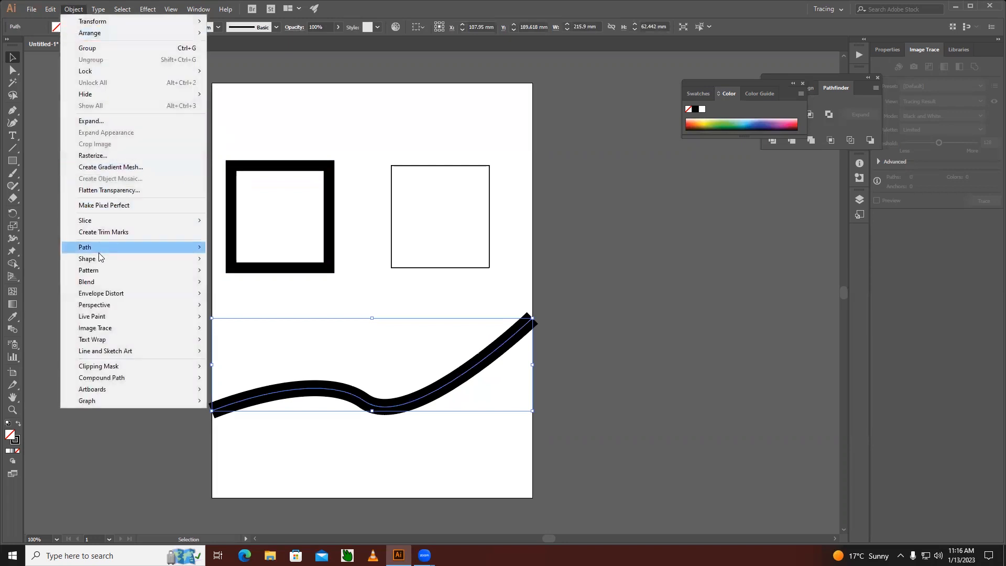
{"action": "mouse_move", "coordinate": [98, 252]}
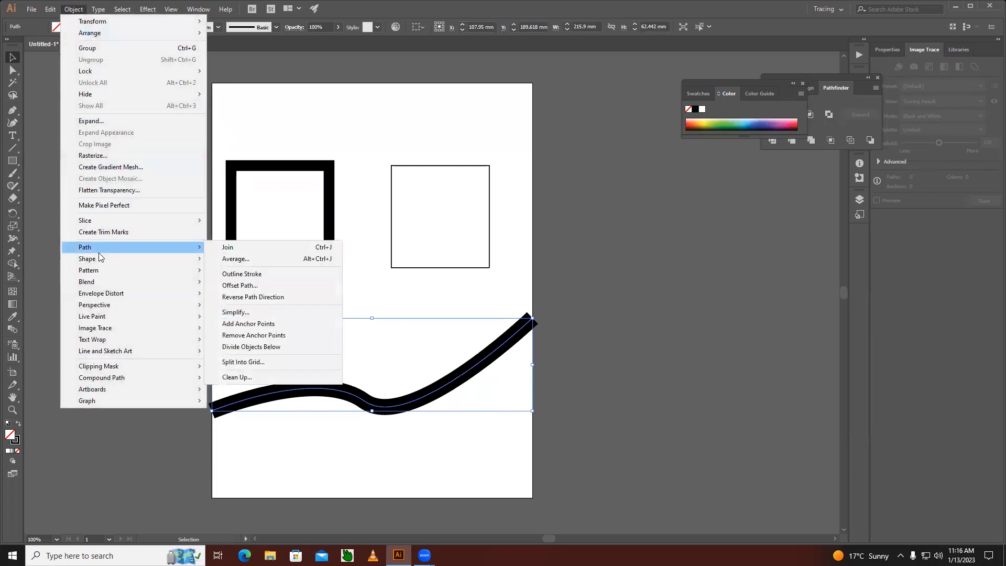
{"action": "left_click", "coordinate": [252, 275]}
{"action": "left_click", "coordinate": [355, 465]}
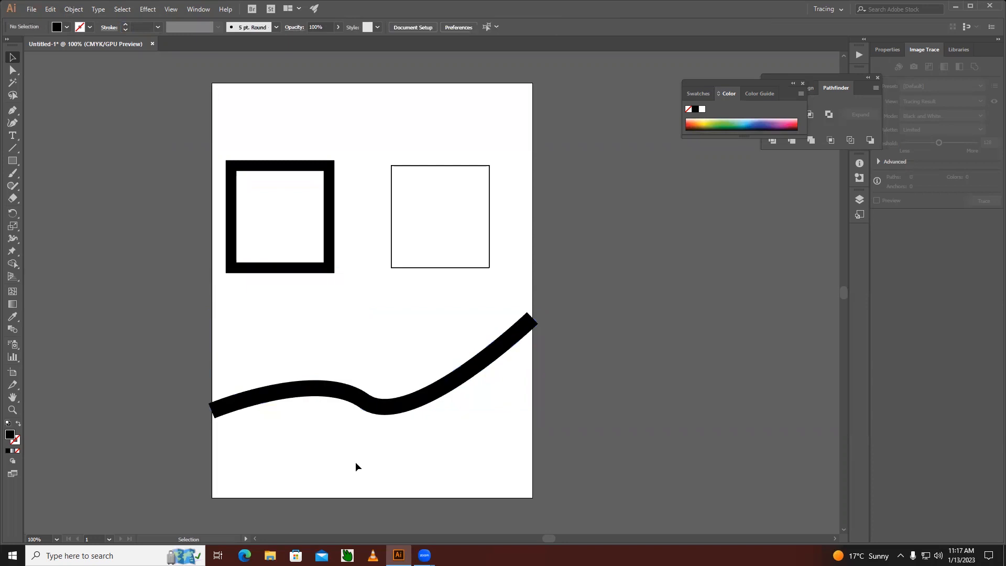
{"action": "key", "text": "ctrl+y"}
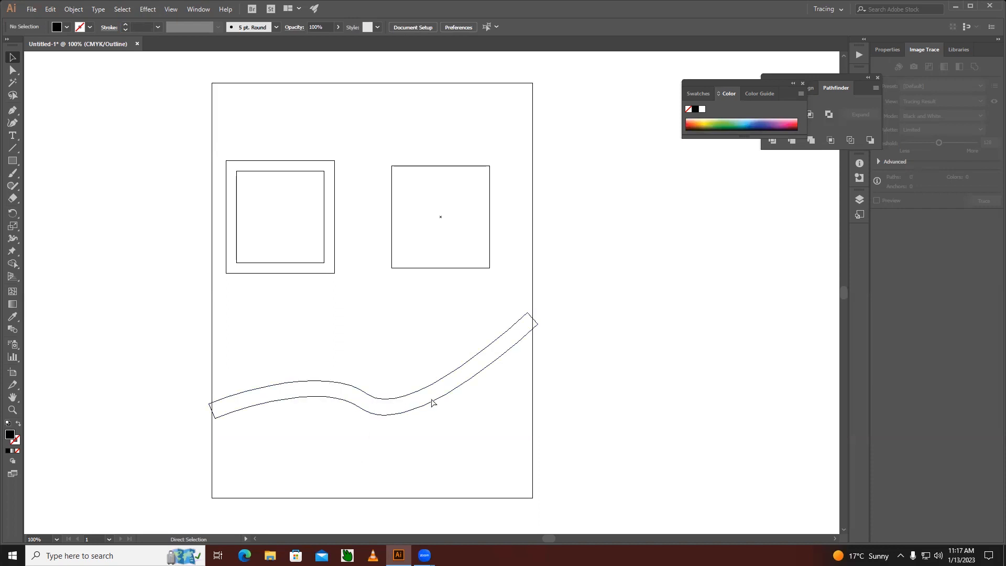
{"action": "key", "text": "ctrl+y"}
Open Offset Path for the thin-stroked rectangle and turn on its preview.
{"action": "left_click", "coordinate": [442, 268]}
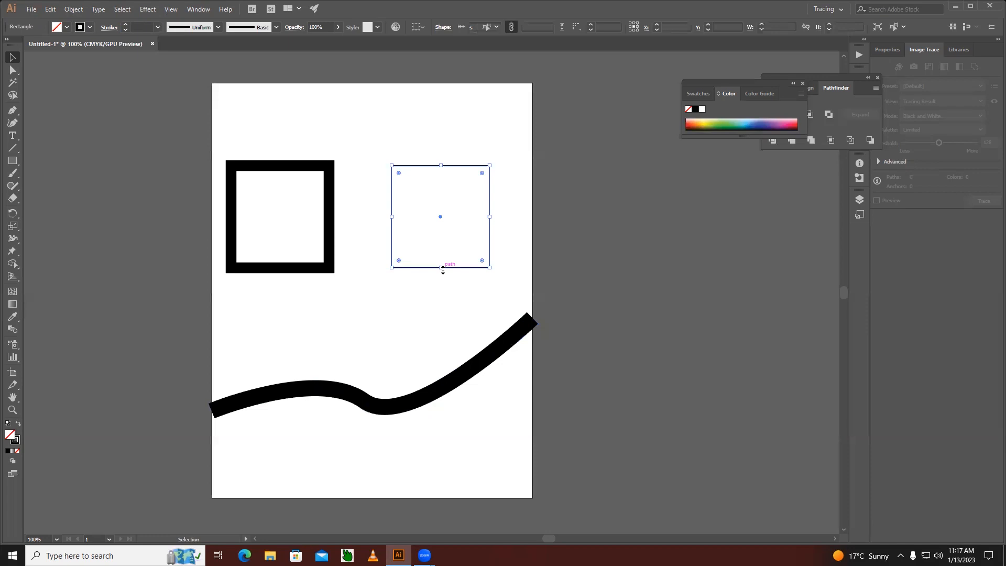
{"action": "left_click", "coordinate": [73, 9]}
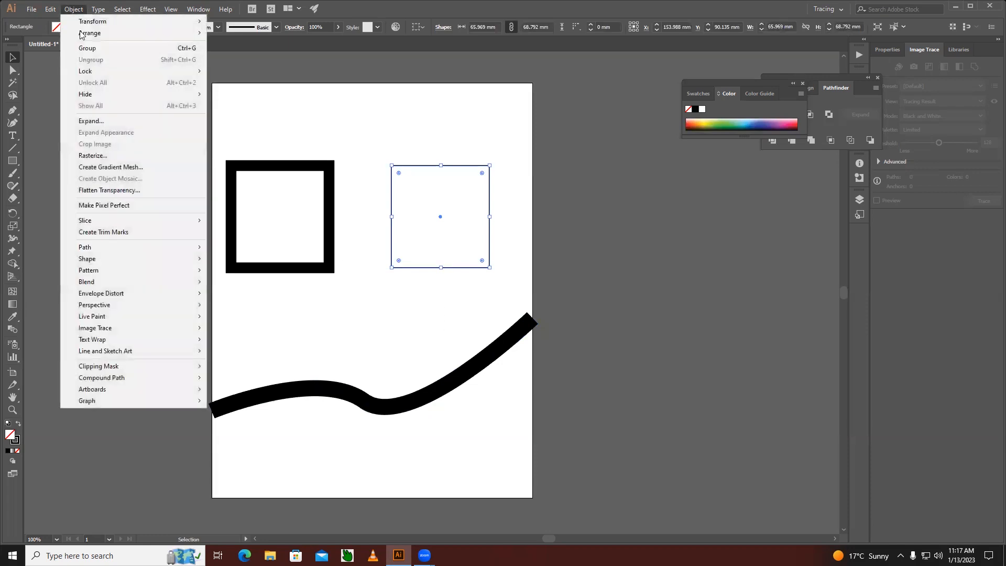
{"action": "mouse_move", "coordinate": [113, 252]}
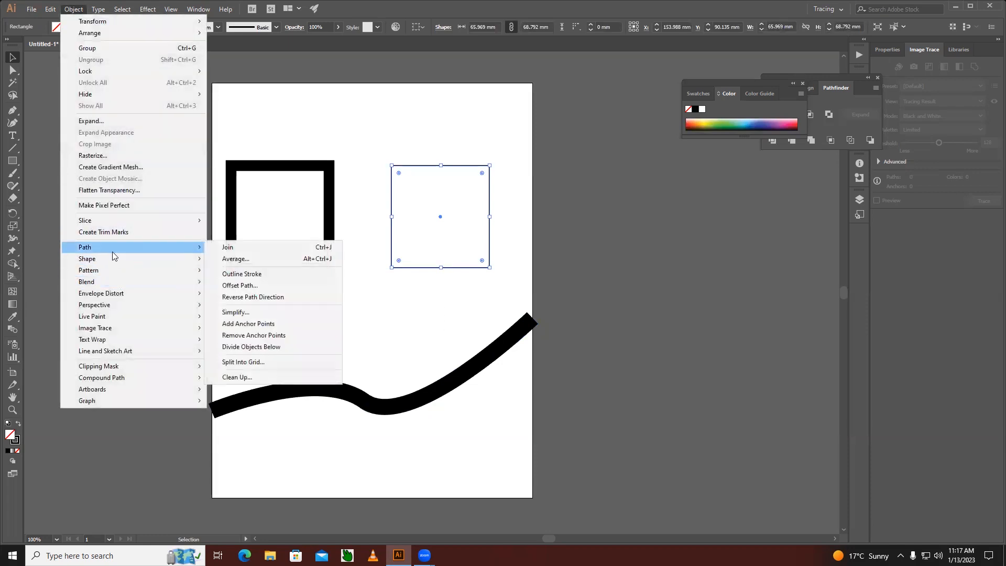
{"action": "left_click", "coordinate": [253, 286]}
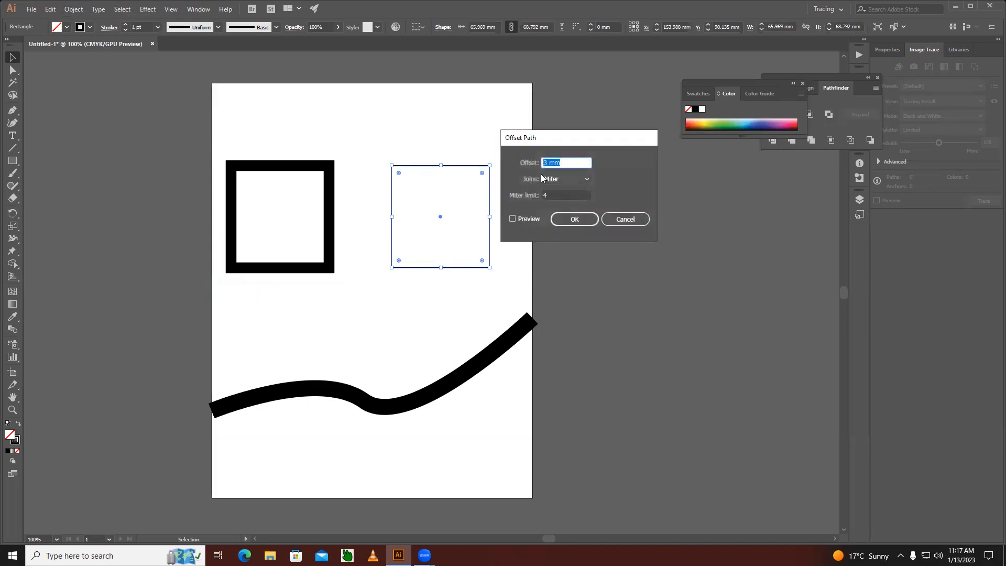
{"action": "left_click_drag", "start_coordinate": [555, 137], "coordinate": [599, 137]}
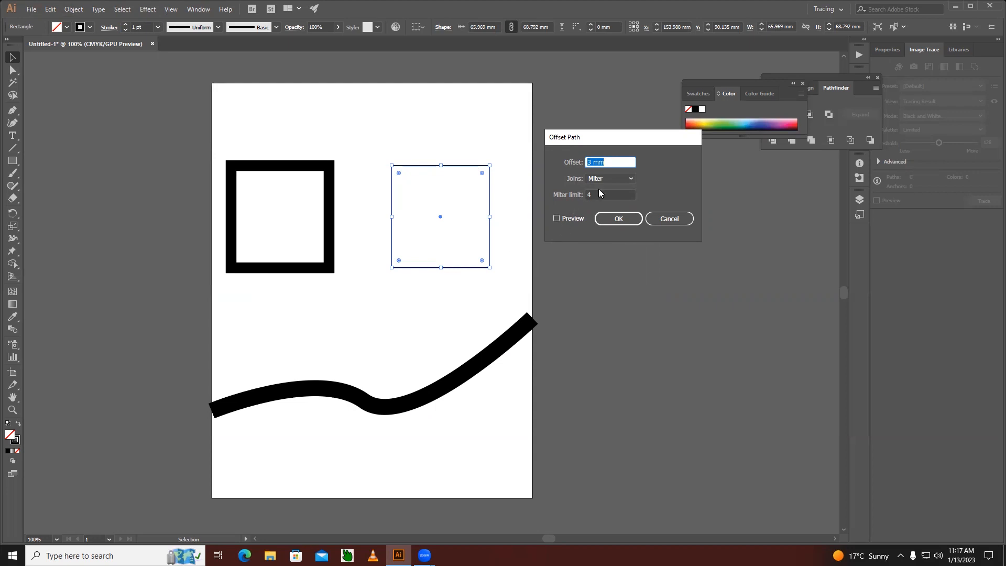
{"action": "left_click", "coordinate": [557, 219]}
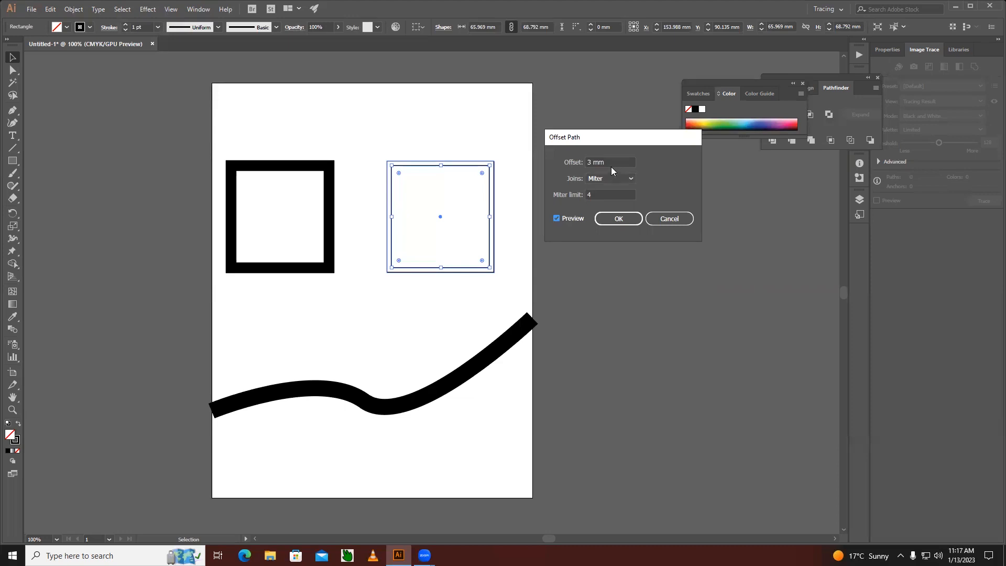
Try a 5 mm outward offset of the thin-stroked rectangle and refresh the preview.
{"action": "left_click_drag", "start_coordinate": [611, 167], "coordinate": [566, 168]}
{"action": "type", "text": "5"}
{"action": "left_click", "coordinate": [556, 220]}
{"action": "left_click", "coordinate": [557, 220]}
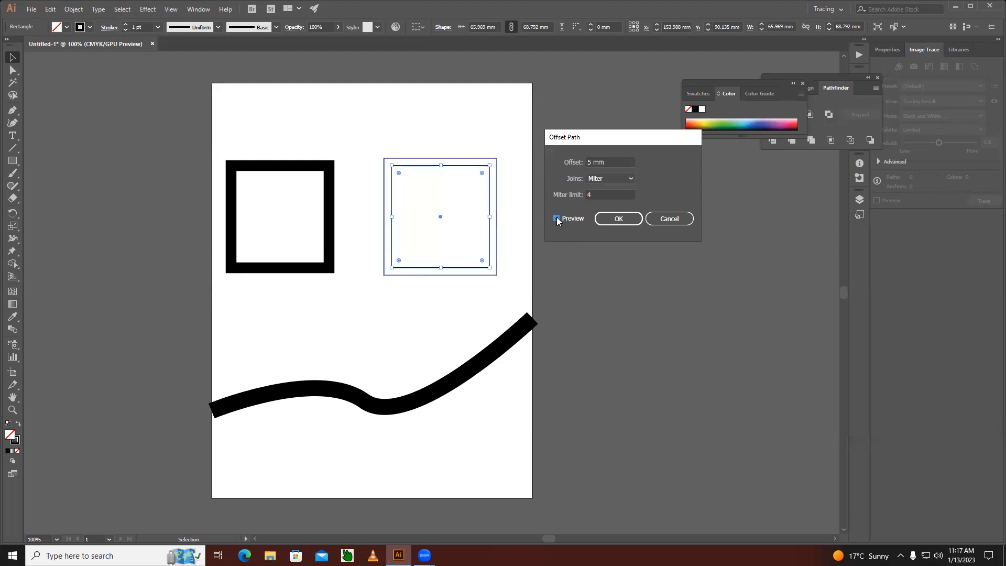
Try an inward offset of -5 mm on the rectangle and compare it with the preview on and off.
{"action": "left_click", "coordinate": [588, 162]}
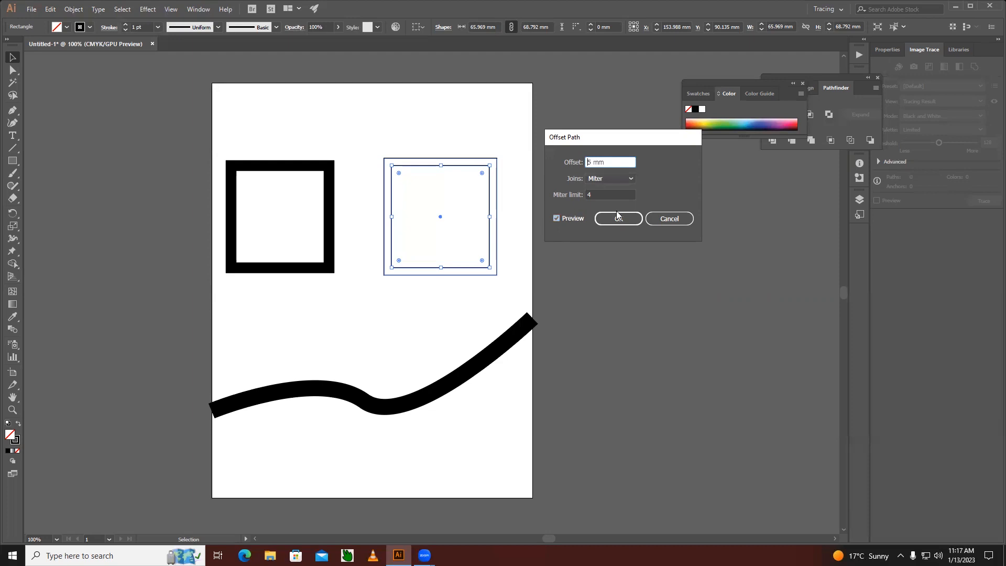
{"action": "type", "text": "-"}
{"action": "left_click", "coordinate": [557, 219]}
{"action": "left_click", "coordinate": [557, 219]}
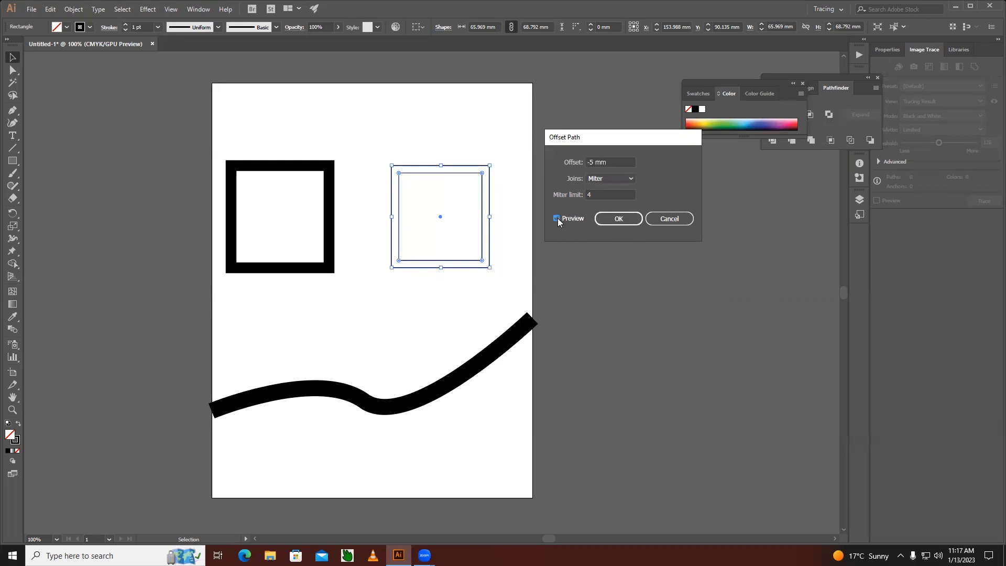
{"action": "left_click", "coordinate": [556, 219]}
{"action": "left_click", "coordinate": [557, 219]}
{"action": "left_click", "coordinate": [557, 219]}
{"action": "left_click", "coordinate": [557, 219]}
Offset the thin-stroked rectangle's path inward by -7 mm, apply it, and deselect the result.
{"action": "left_click_drag", "start_coordinate": [592, 162], "coordinate": [582, 164]}
{"action": "type", "text": "-7"}
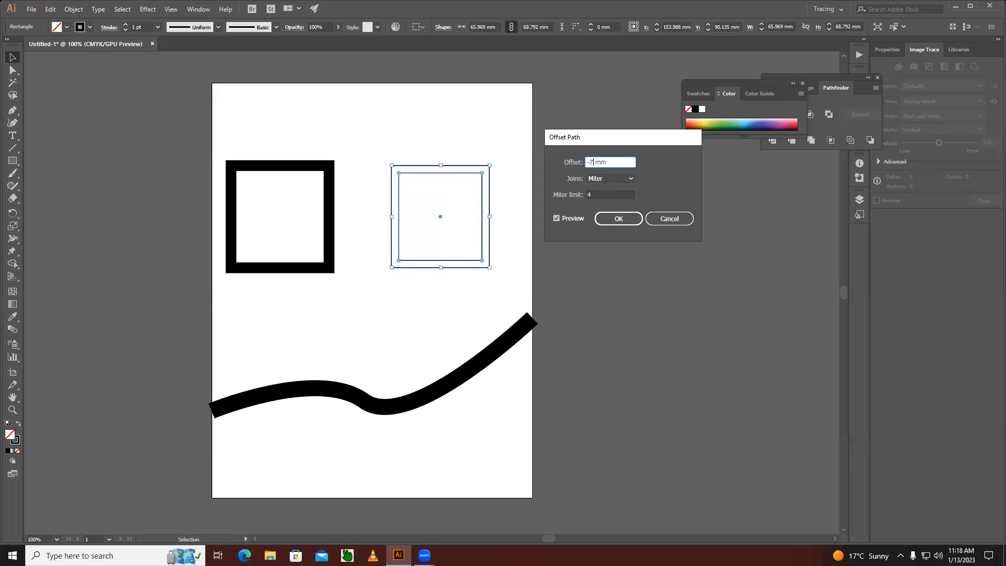
{"action": "key", "text": "Tab"}
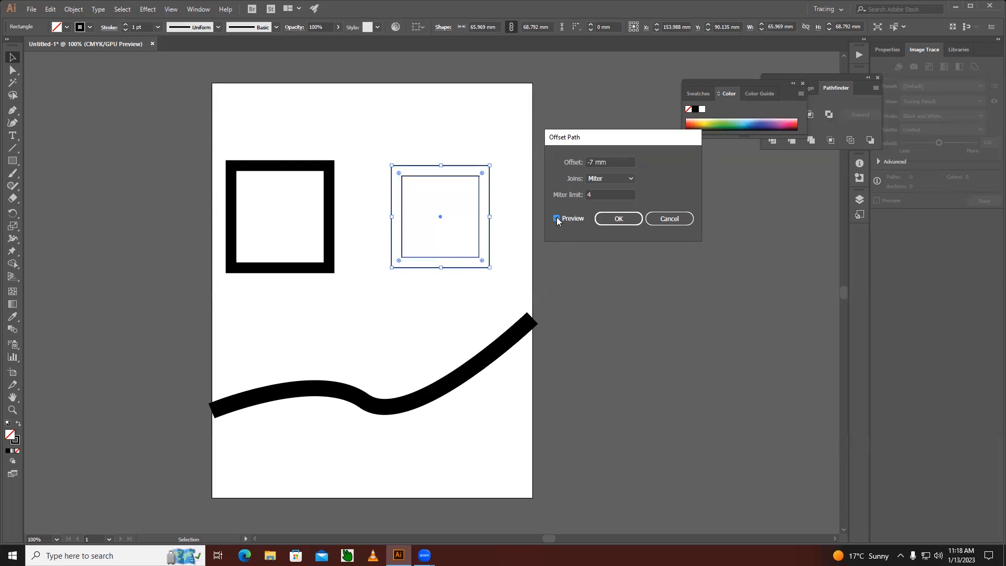
{"action": "left_click", "coordinate": [612, 218]}
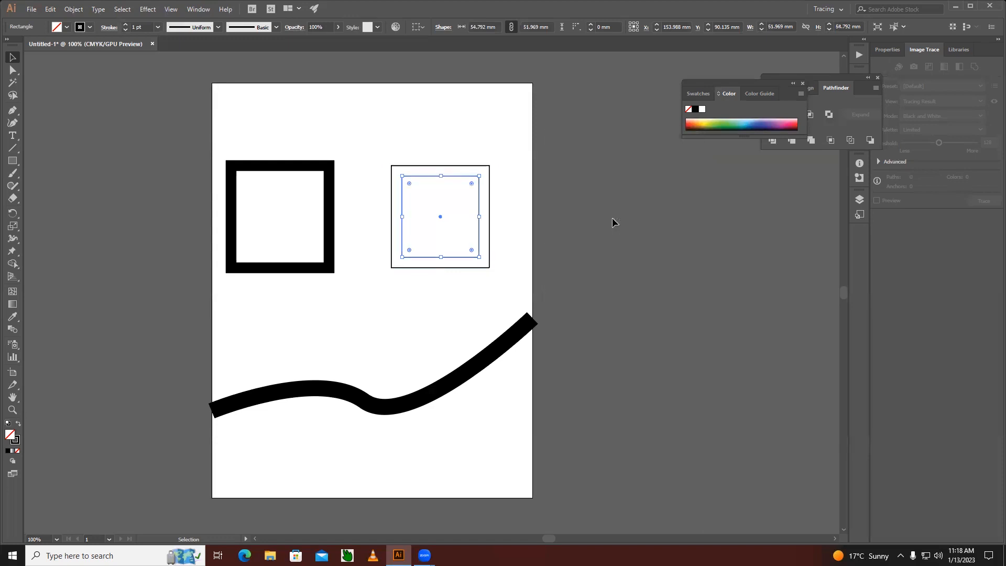
{"action": "left_click", "coordinate": [359, 288]}
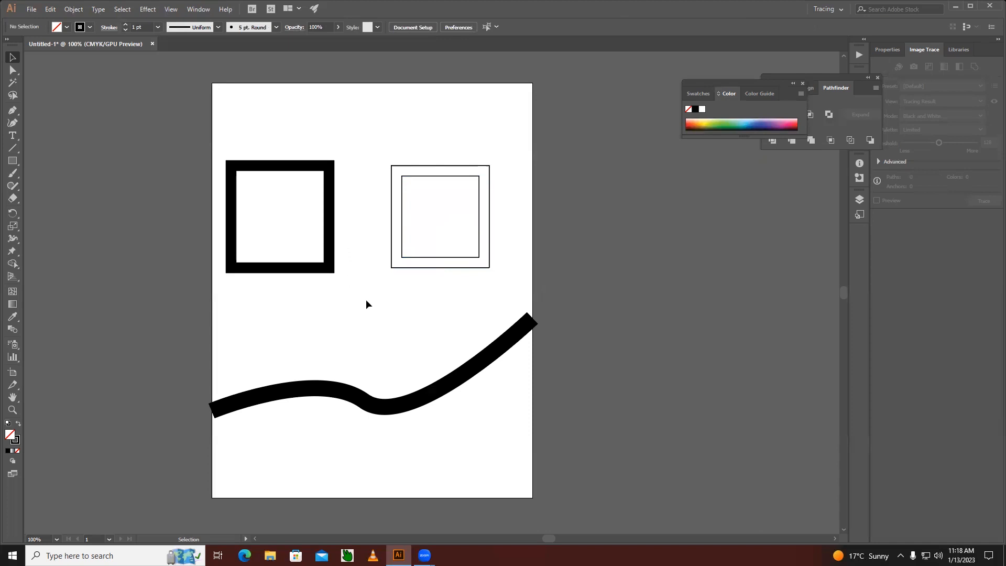
Delete the thick frame, the offset rectangles and the wavy shape to clear the artboard.
{"action": "left_click", "coordinate": [301, 173]}
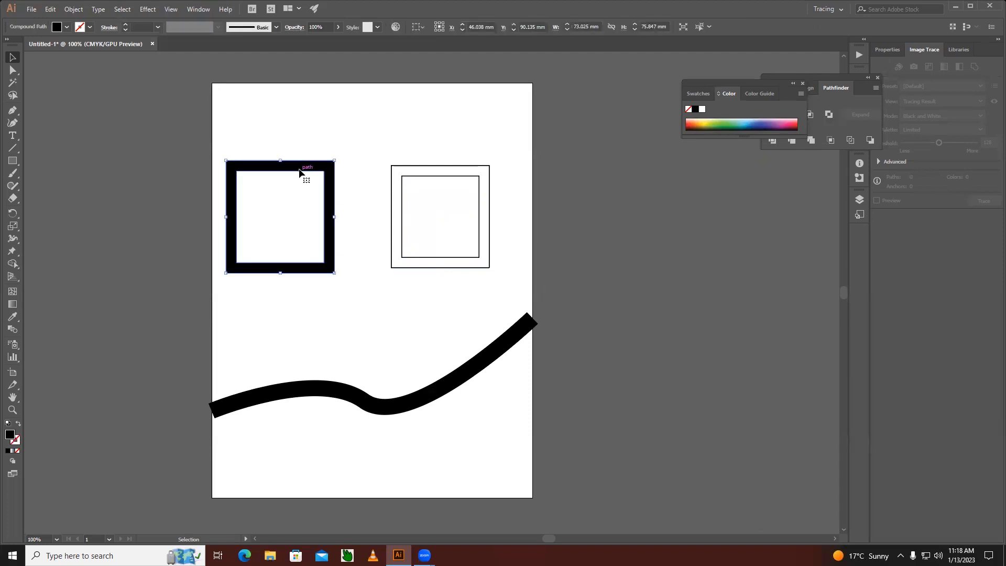
{"action": "left_click", "coordinate": [351, 286]}
{"action": "left_click", "coordinate": [333, 273]}
{"action": "left_click", "coordinate": [431, 203]}
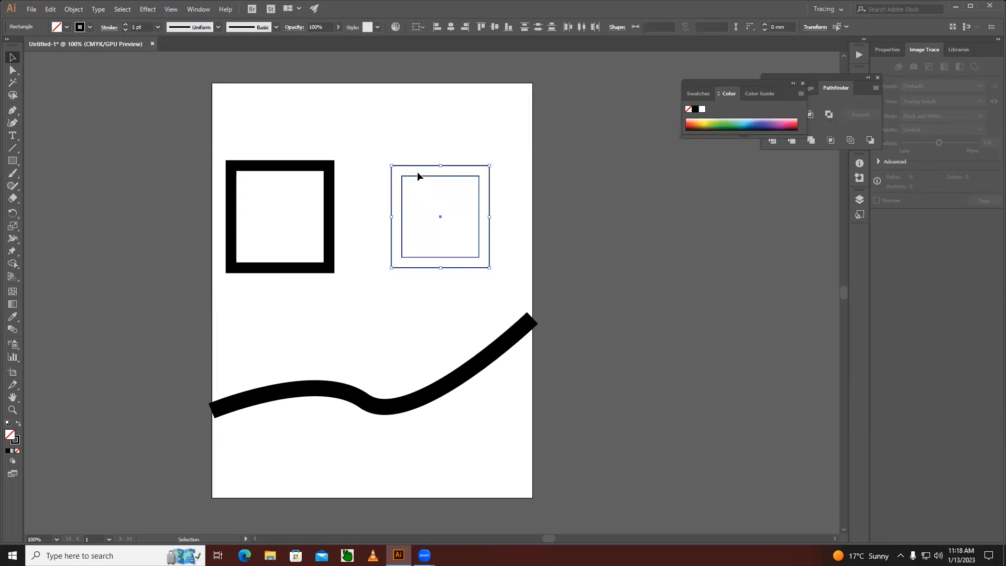
{"action": "left_click_drag", "start_coordinate": [261, 140], "coordinate": [549, 367]}
{"action": "key", "text": "Delete"}
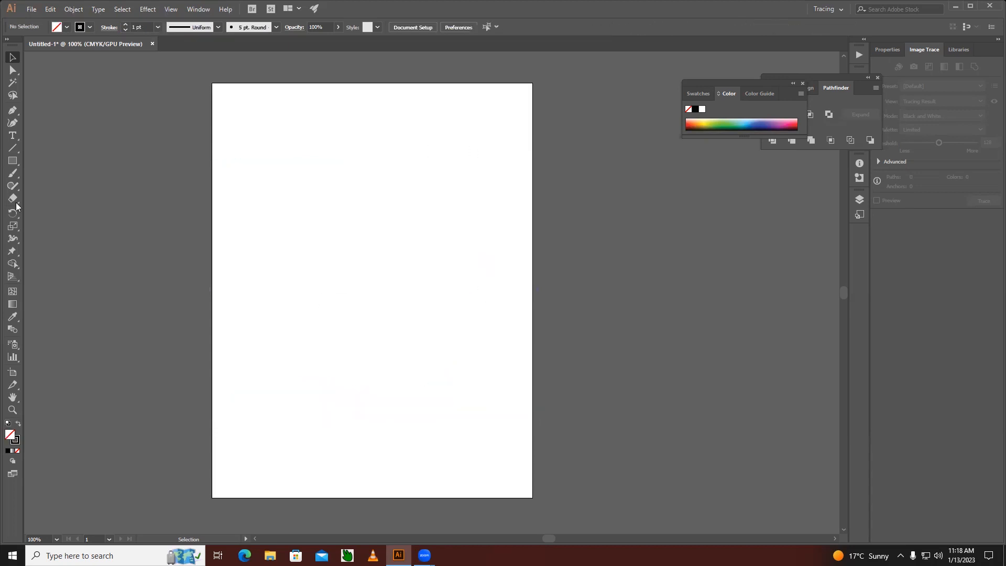
Draw a rectangle about 89 by 116 mm on the artboard and a circle about 52 mm in diameter above it.
{"action": "left_click", "coordinate": [16, 164]}
{"action": "mouse_move", "coordinate": [308, 238]}
{"action": "left_mouse_down"}
{"action": "mouse_move", "coordinate": [409, 391]}
{"action": "mouse_move", "coordinate": [439, 411]}
{"action": "left_mouse_up"}
{"action": "left_click_drag", "start_coordinate": [17, 167], "coordinate": [68, 185]}
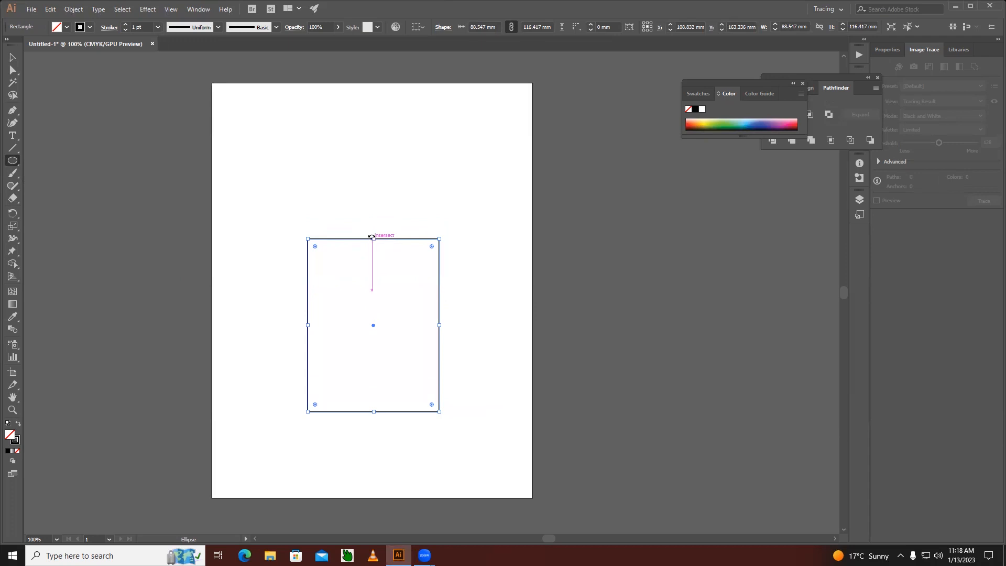
{"action": "left_click_drag", "start_coordinate": [345, 193], "coordinate": [394, 221]}
{"action": "left_click", "coordinate": [12, 58]}
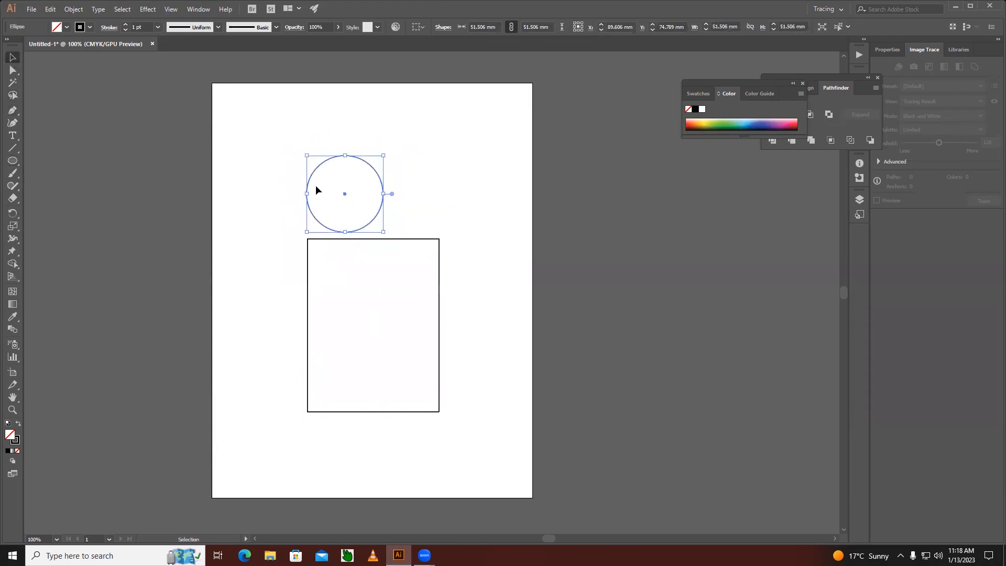
Centre the circle on the rectangle's top edge and unite the two into a single arched shape.
{"action": "left_click_drag", "start_coordinate": [345, 193], "coordinate": [373, 239]}
{"action": "left_click", "coordinate": [366, 219]}
{"action": "left_click_drag", "start_coordinate": [338, 182], "coordinate": [472, 310]}
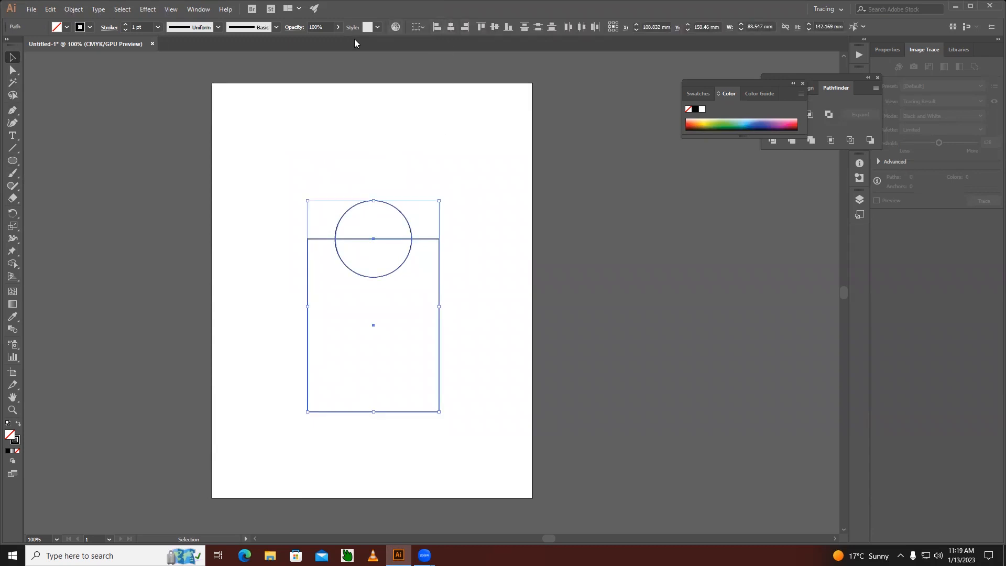
{"action": "left_click_drag", "start_coordinate": [294, 167], "coordinate": [519, 294]}
{"action": "left_click", "coordinate": [793, 83]}
{"action": "left_click", "coordinate": [771, 114]}
{"action": "left_click", "coordinate": [479, 291]}
{"action": "left_click", "coordinate": [440, 286]}
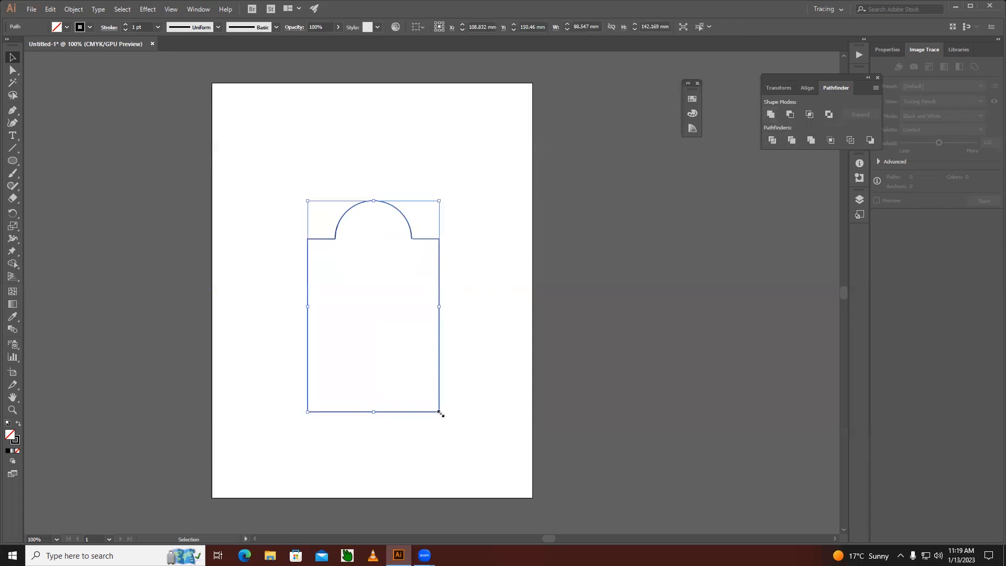
Scale the arched shape down to about 63 by 101 mm and place it and a duplicate side by side.
{"action": "left_click_drag", "start_coordinate": [440, 411], "coordinate": [419, 381]}
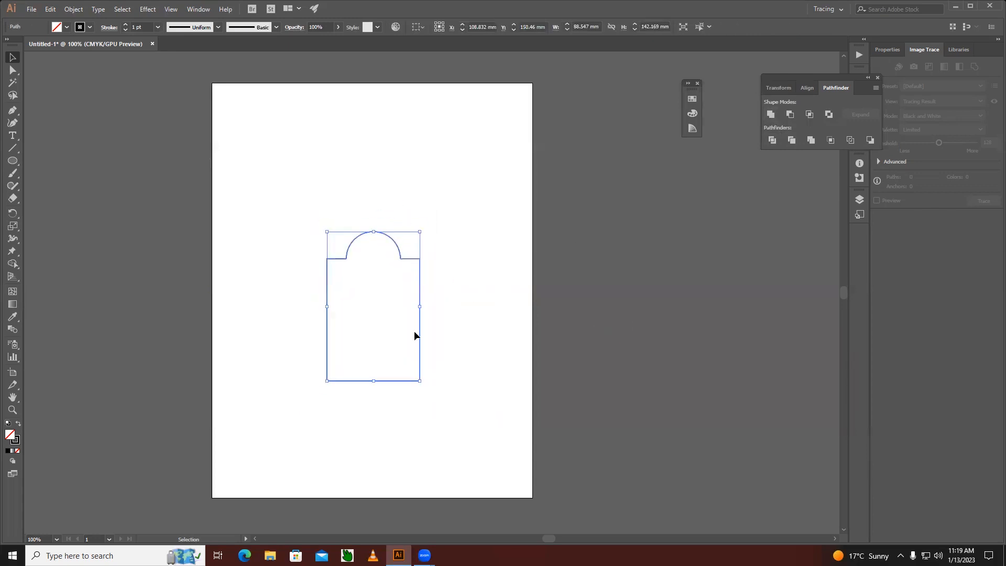
{"action": "left_click_drag", "start_coordinate": [417, 324], "coordinate": [332, 284]}
{"action": "left_click_drag", "start_coordinate": [317, 281], "coordinate": [467, 281]}
{"action": "left_click", "coordinate": [313, 340]}
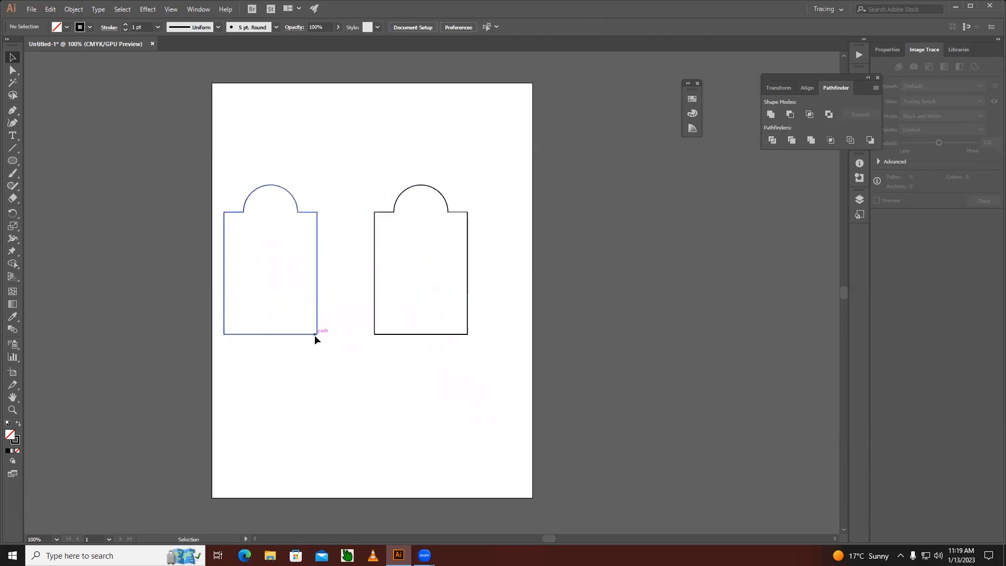
Set the left arched shape's stroke weight to 6 pt, and increase it to 15 pt.
{"action": "left_click", "coordinate": [316, 335]}
{"action": "left_click", "coordinate": [142, 26]}
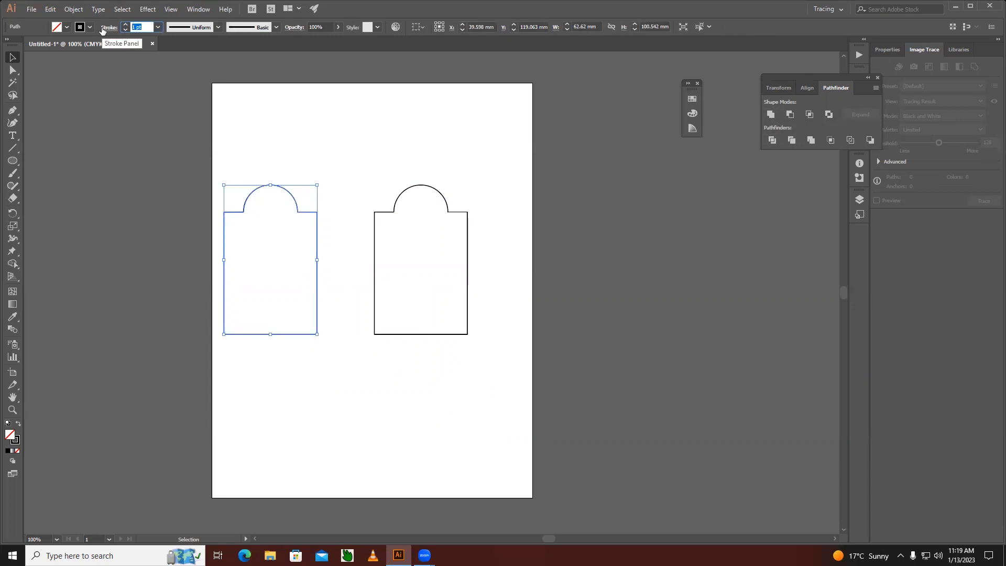
{"action": "type", "text": "6"}
{"action": "key", "text": "Return"}
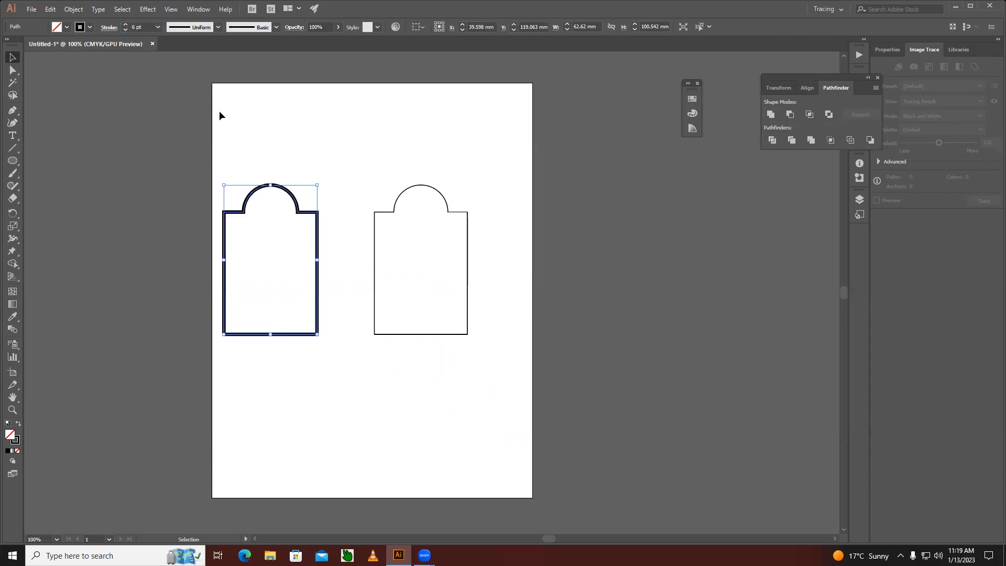
{"action": "left_click", "coordinate": [141, 27]}
{"action": "type", "text": "15"}
{"action": "key", "text": "Return"}
{"action": "left_click", "coordinate": [337, 205]}
Move the thick-stroked arched shape about 9 mm to the right and check both shapes in outline view.
{"action": "left_click_drag", "start_coordinate": [313, 216], "coordinate": [327, 216]}
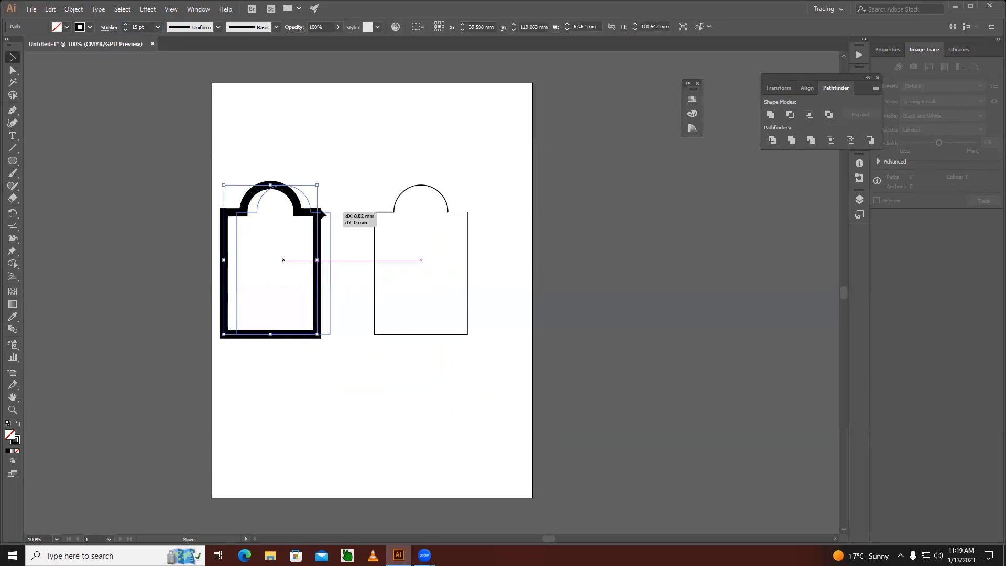
{"action": "left_click", "coordinate": [346, 405]}
{"action": "key", "text": "a"}
{"action": "key", "text": "ctrl+y"}
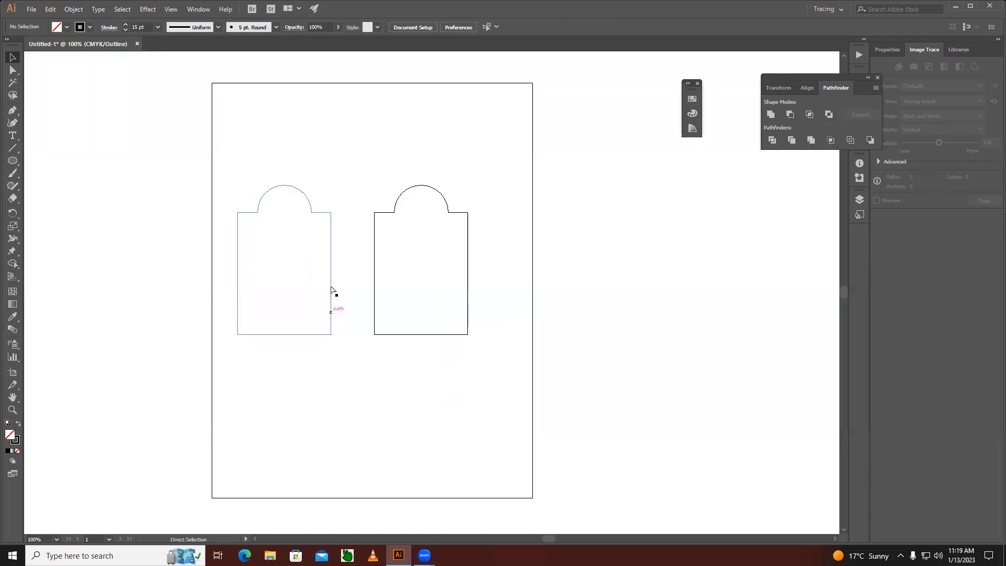
{"action": "key", "text": "ctrl+y"}
Examine the thick-stroked arched shape's path and anchor points in preview and outline view.
{"action": "left_click", "coordinate": [331, 212]}
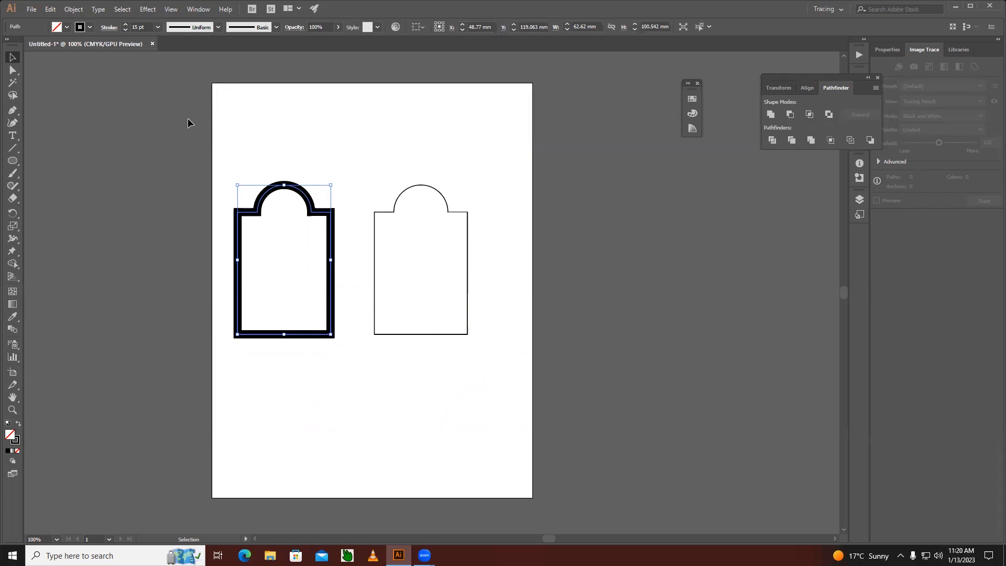
{"action": "left_click", "coordinate": [314, 157]}
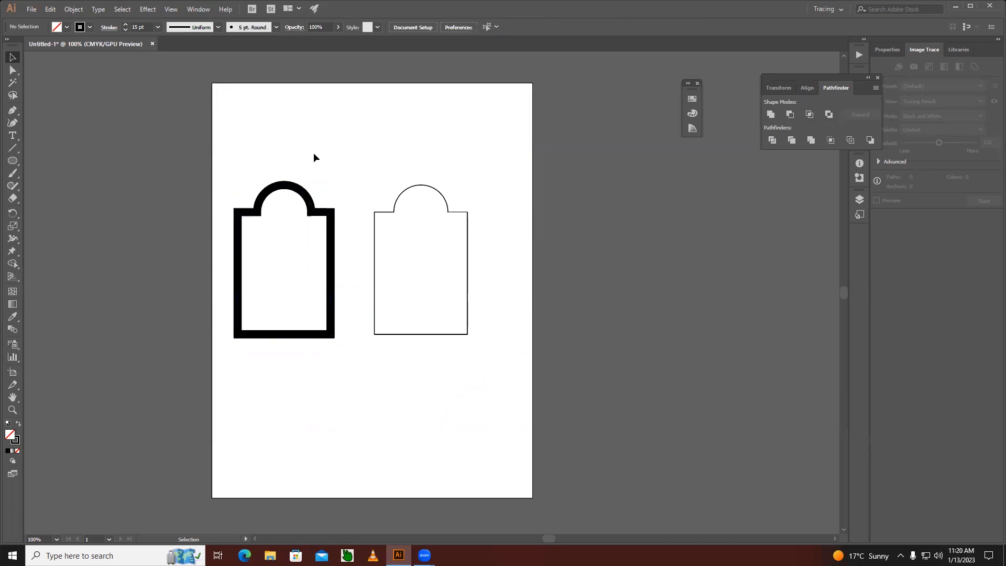
{"action": "left_click", "coordinate": [288, 186]}
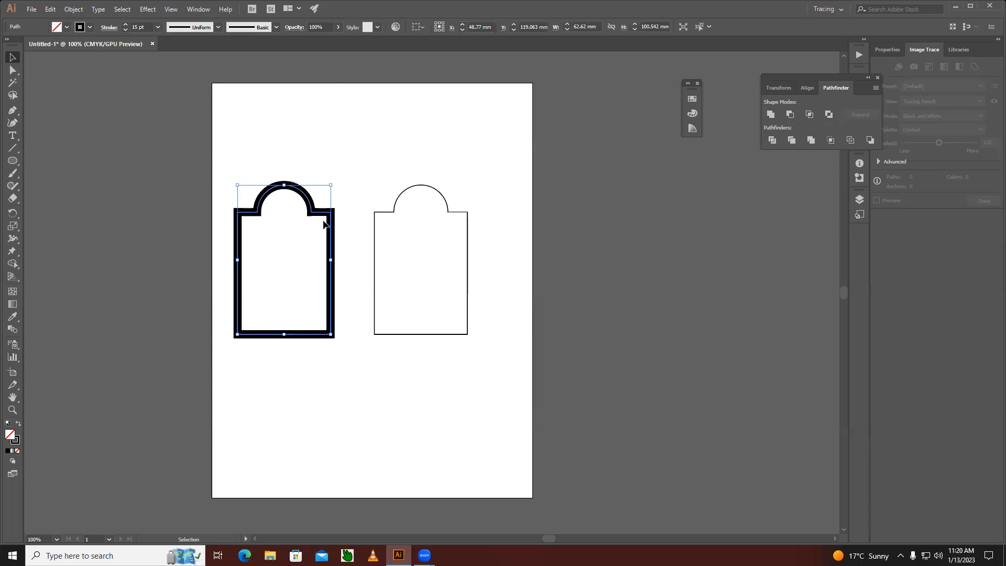
{"action": "key", "text": "a"}
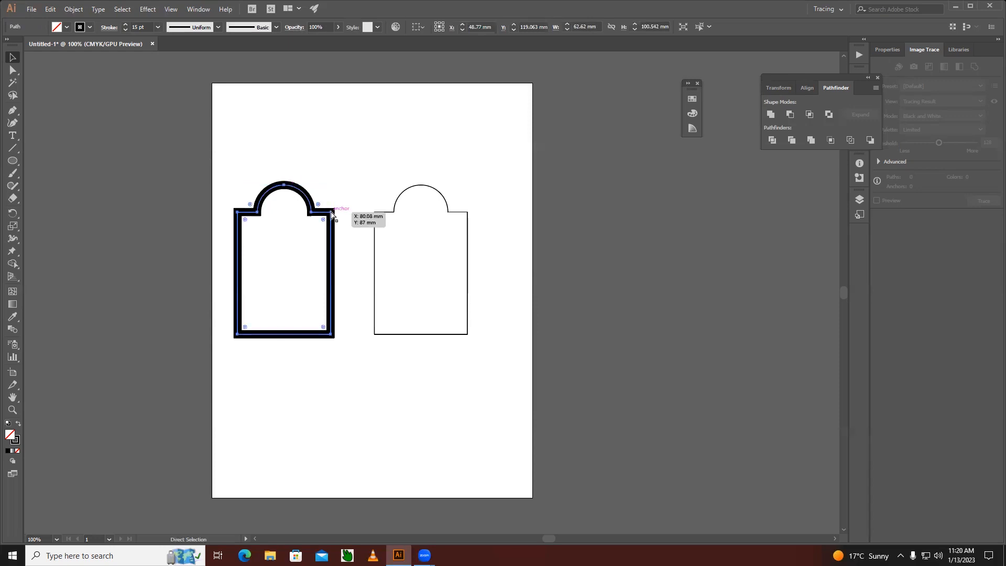
{"action": "key", "text": "ctrl+y"}
{"action": "key", "text": "v"}
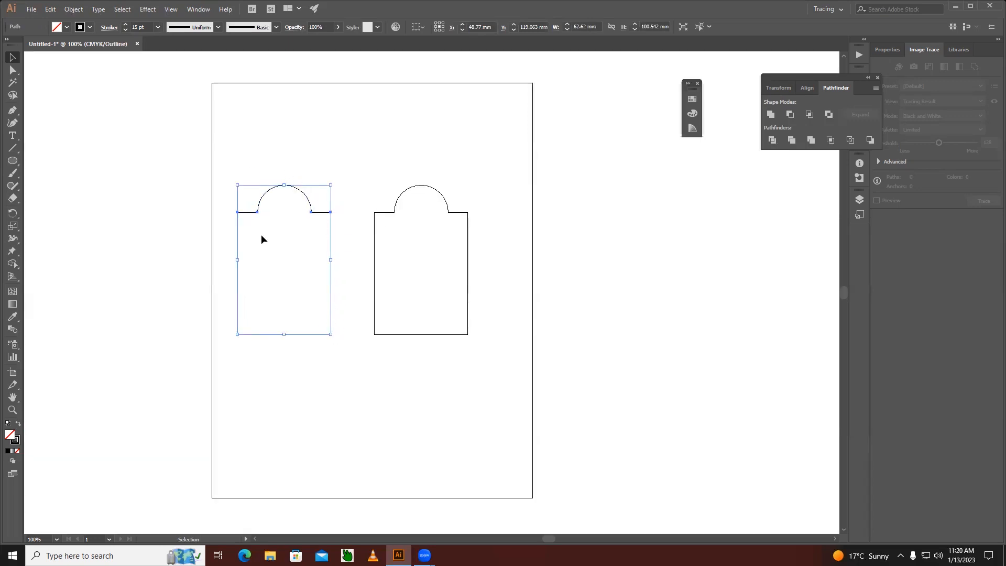
{"action": "key", "text": "a"}
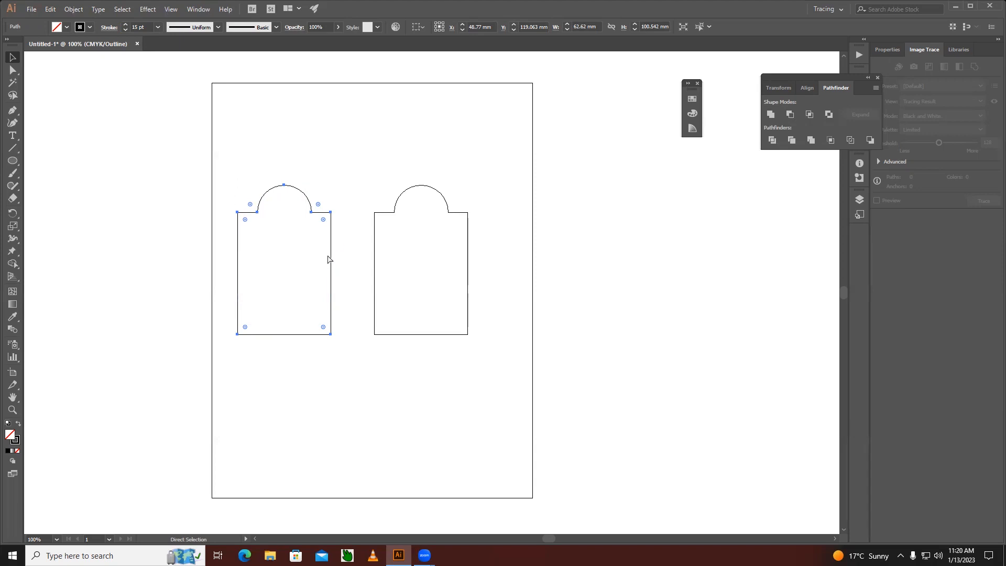
{"action": "key", "text": "ctrl+y"}
{"action": "key", "text": "v"}
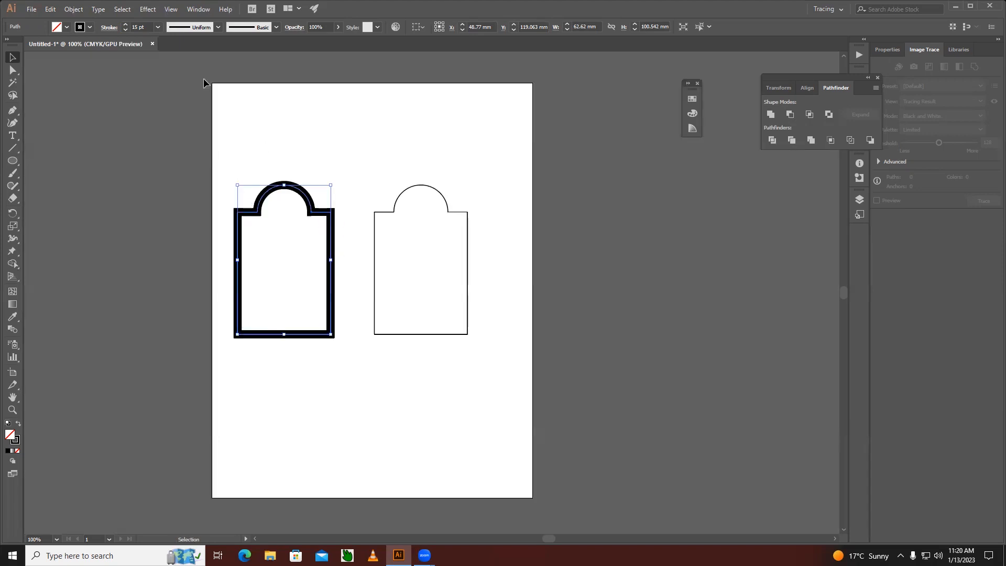
Outline the stroke of the thick-stroked arched shape and check the resulting contours in outline view.
{"action": "left_click", "coordinate": [73, 9]}
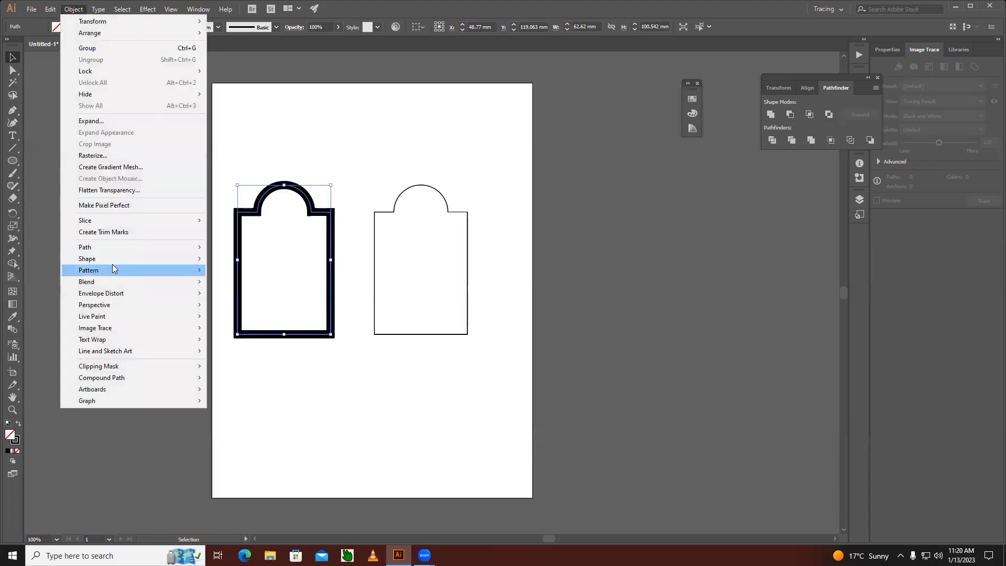
{"action": "mouse_move", "coordinate": [101, 248]}
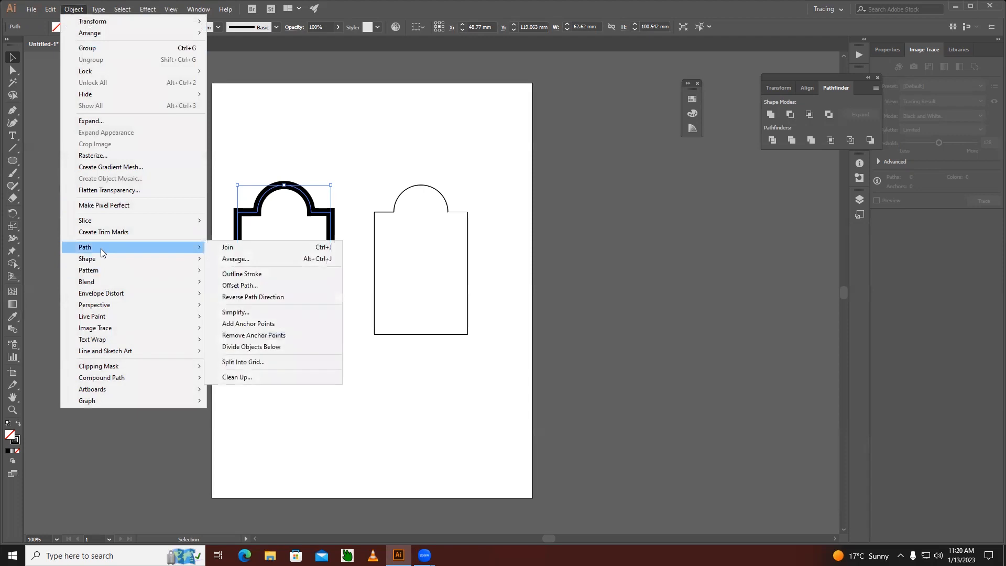
{"action": "left_click", "coordinate": [241, 274]}
{"action": "left_click", "coordinate": [351, 152]}
{"action": "key", "text": "a"}
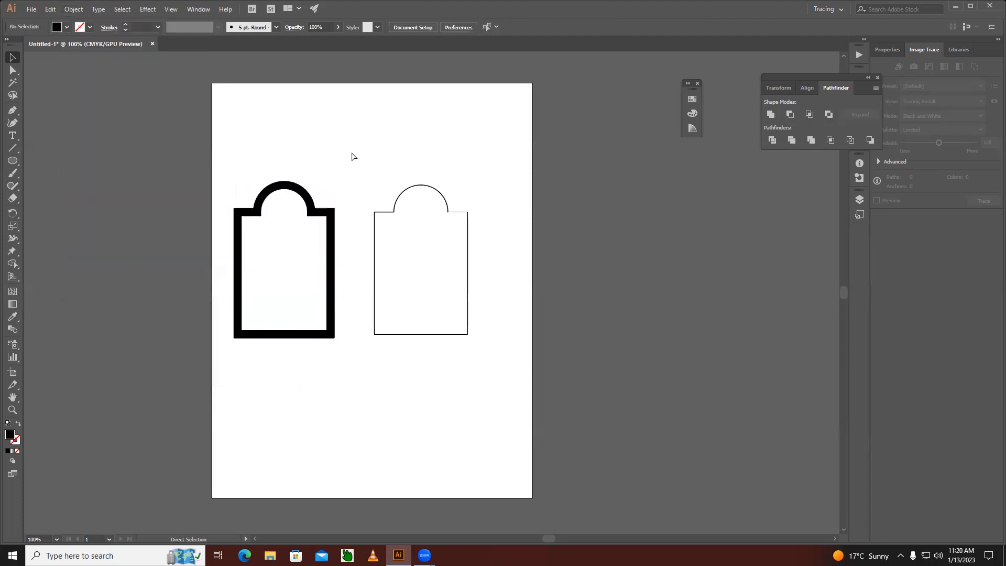
{"action": "key", "text": "ctrl+y"}
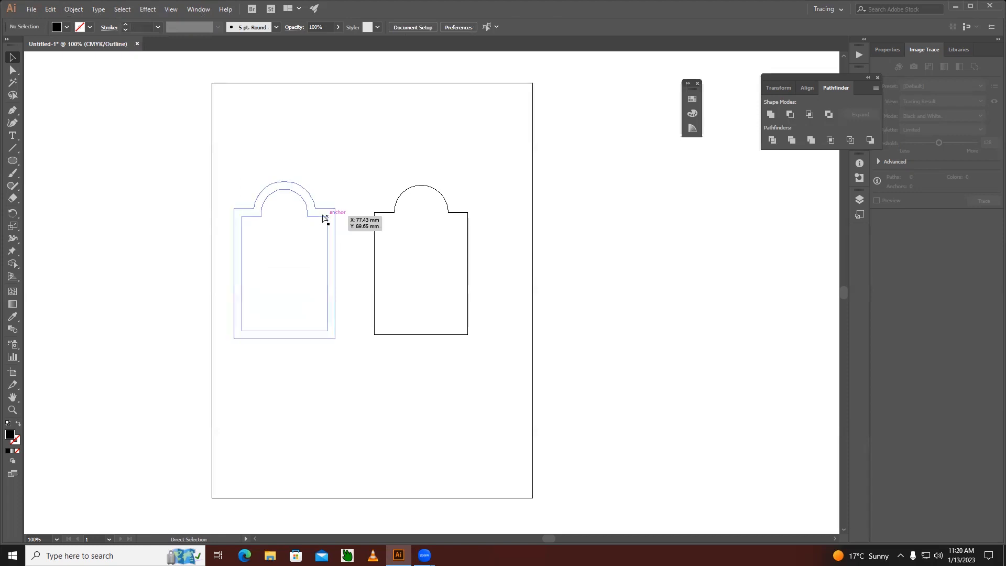
{"action": "key", "text": "ctrl+y"}
{"action": "key", "text": "v"}
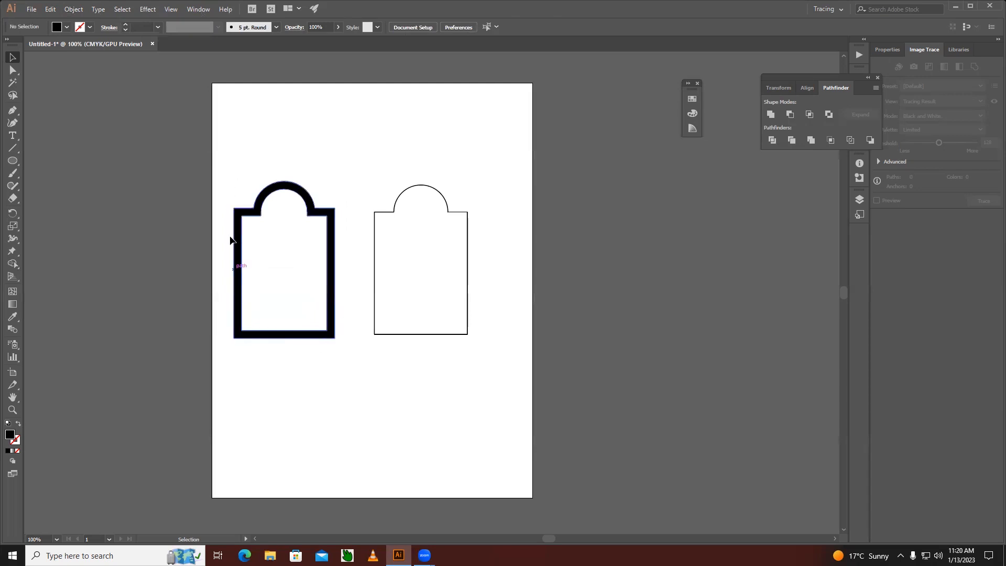
Offset the path of the thin-stroked arched shape outward by 7 mm with miter joins and a miter limit of 4, previewing the offset.
{"action": "left_click", "coordinate": [388, 213]}
{"action": "left_click", "coordinate": [73, 9]}
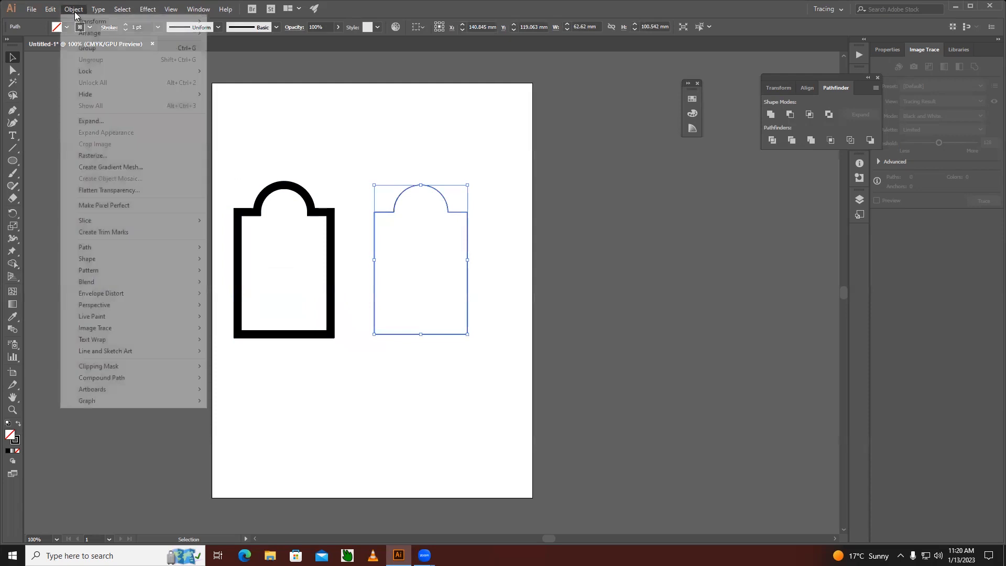
{"action": "mouse_move", "coordinate": [96, 246]}
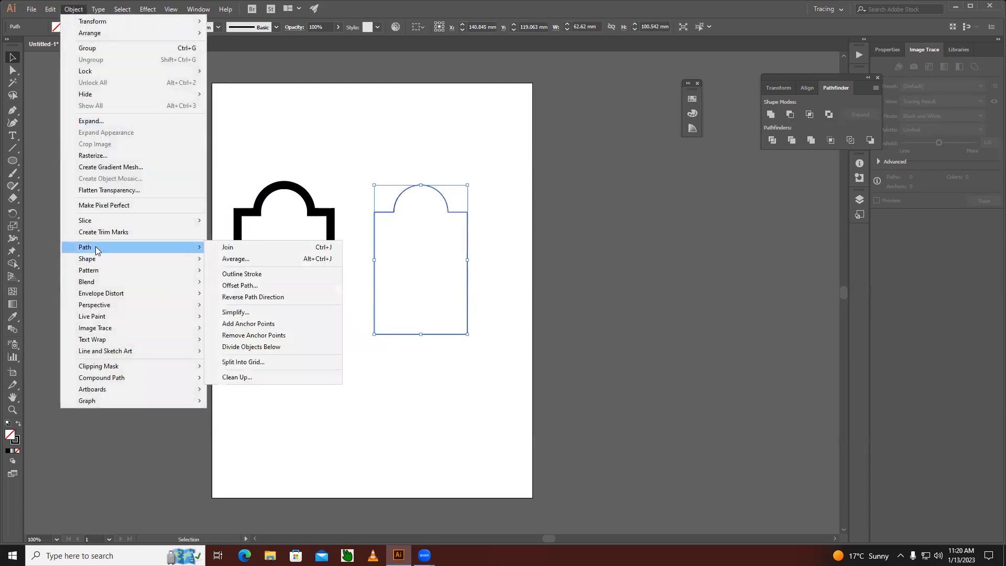
{"action": "left_click", "coordinate": [253, 287]}
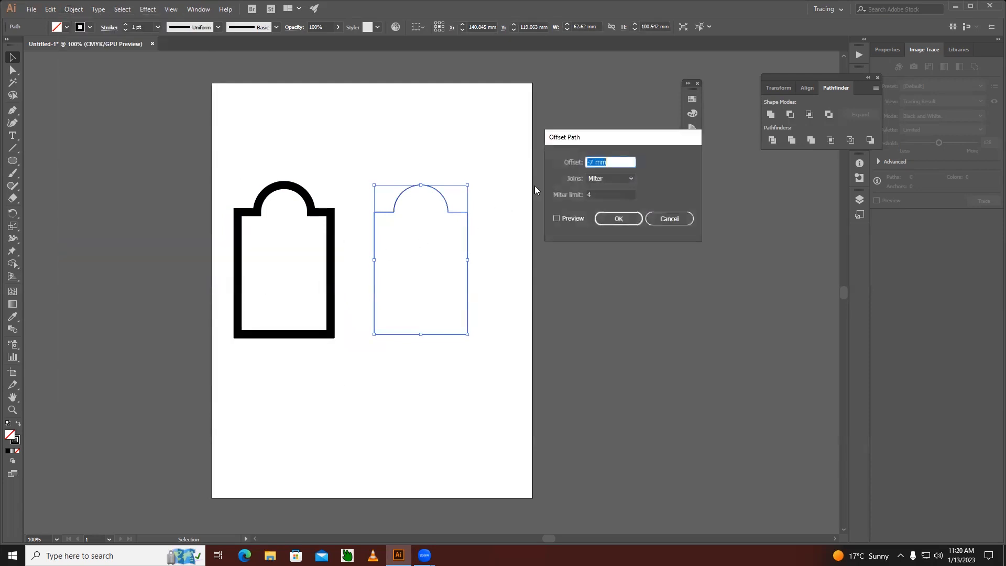
{"action": "left_click_drag", "start_coordinate": [590, 144], "coordinate": [643, 128]}
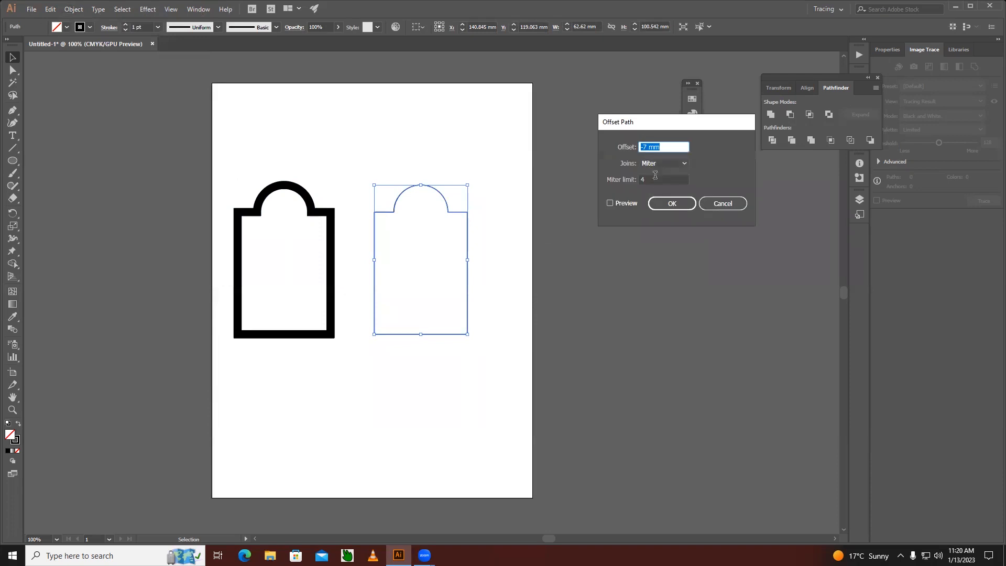
{"action": "left_click", "coordinate": [611, 204]}
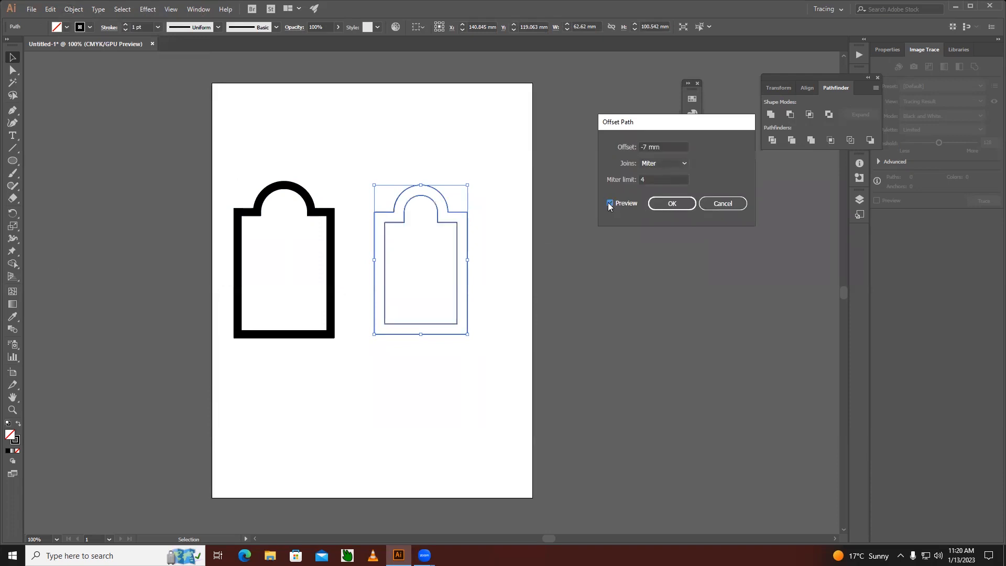
{"action": "left_click", "coordinate": [644, 148]}
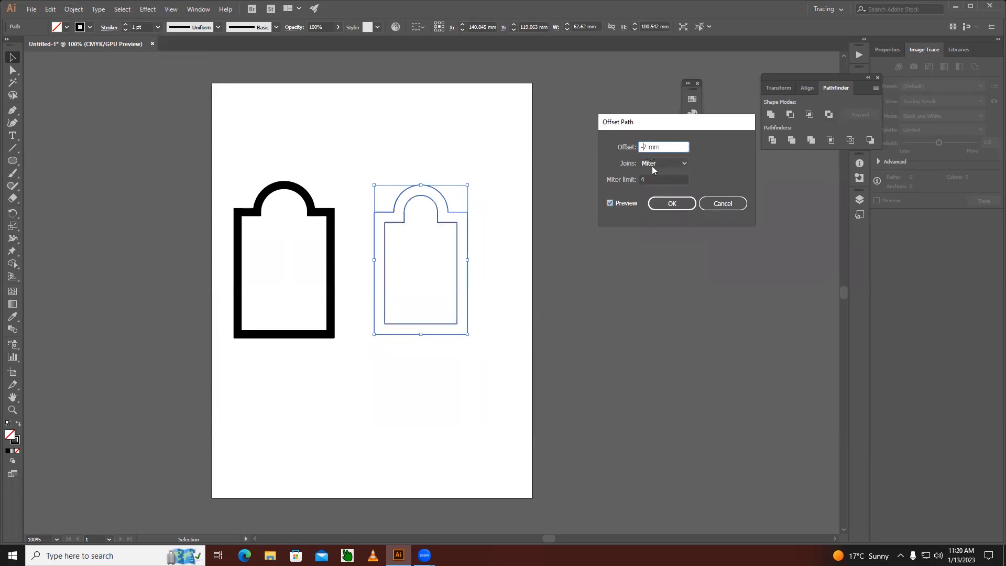
{"action": "left_click", "coordinate": [609, 204]}
{"action": "left_click", "coordinate": [609, 204]}
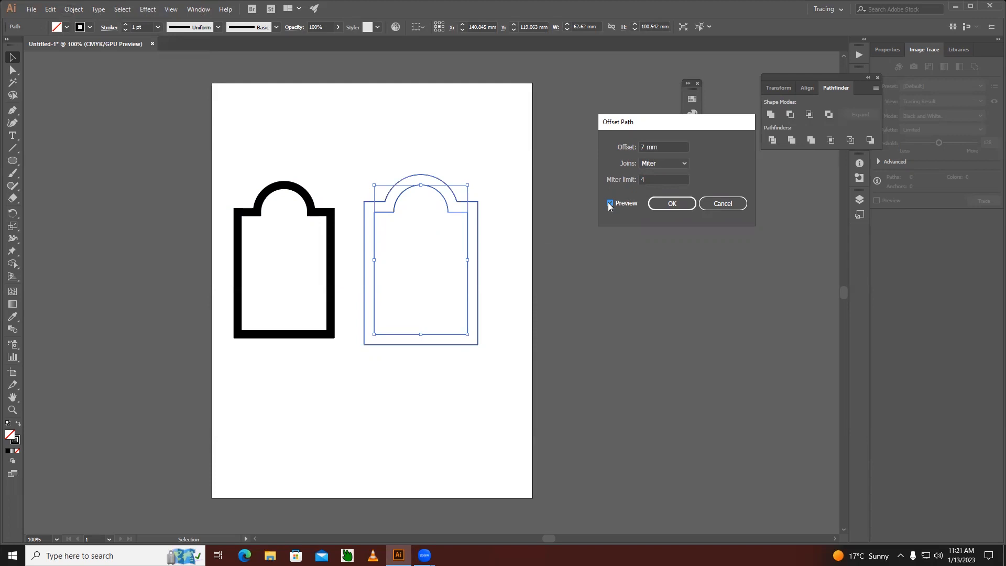
{"action": "left_click", "coordinate": [672, 204]}
{"action": "left_click", "coordinate": [501, 377]}
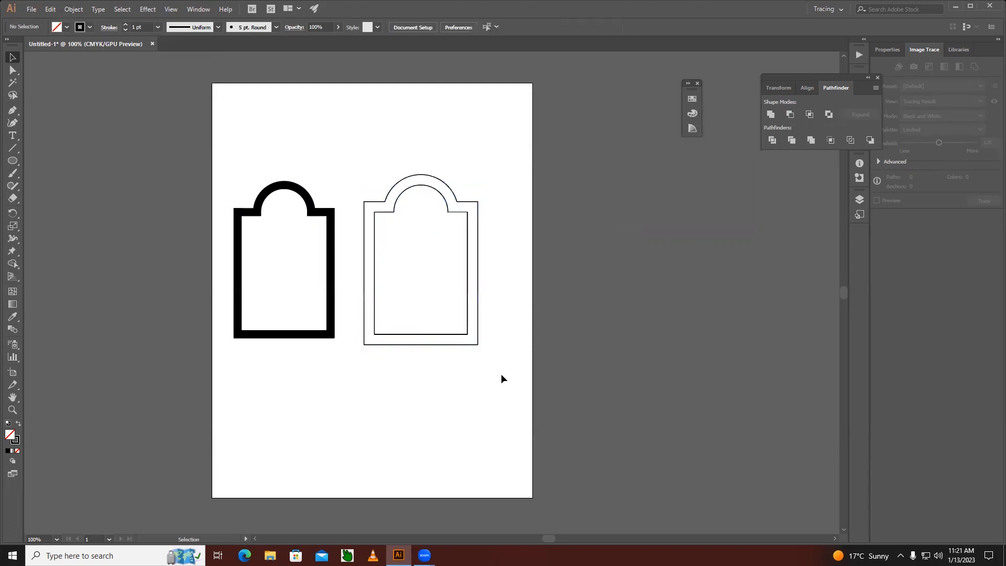